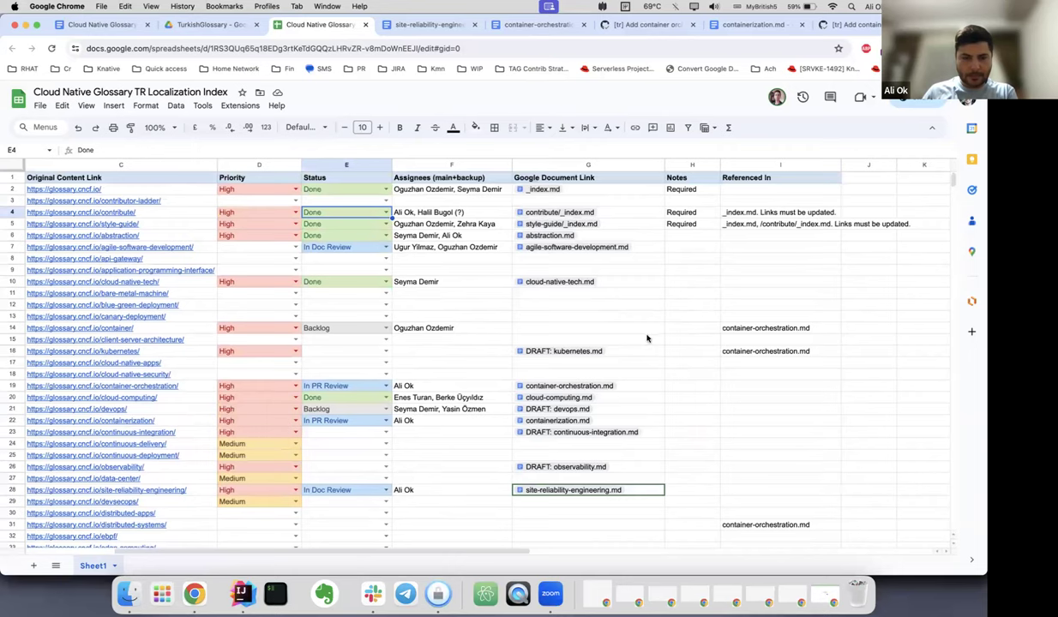
pyautogui.hscroll(-5, 647, 337)
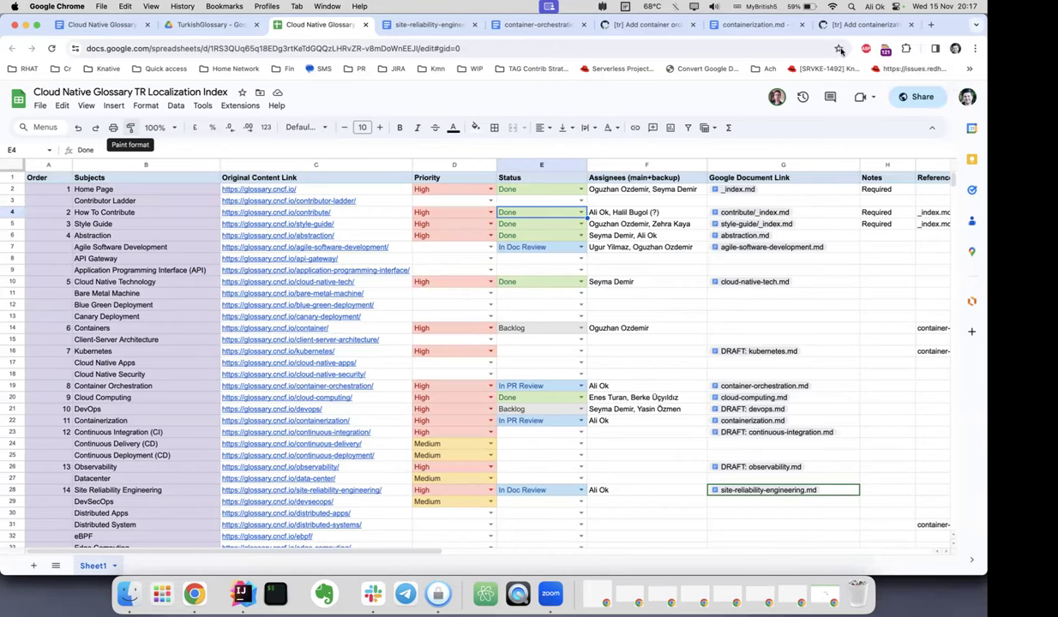
pyautogui.click(514, 48)
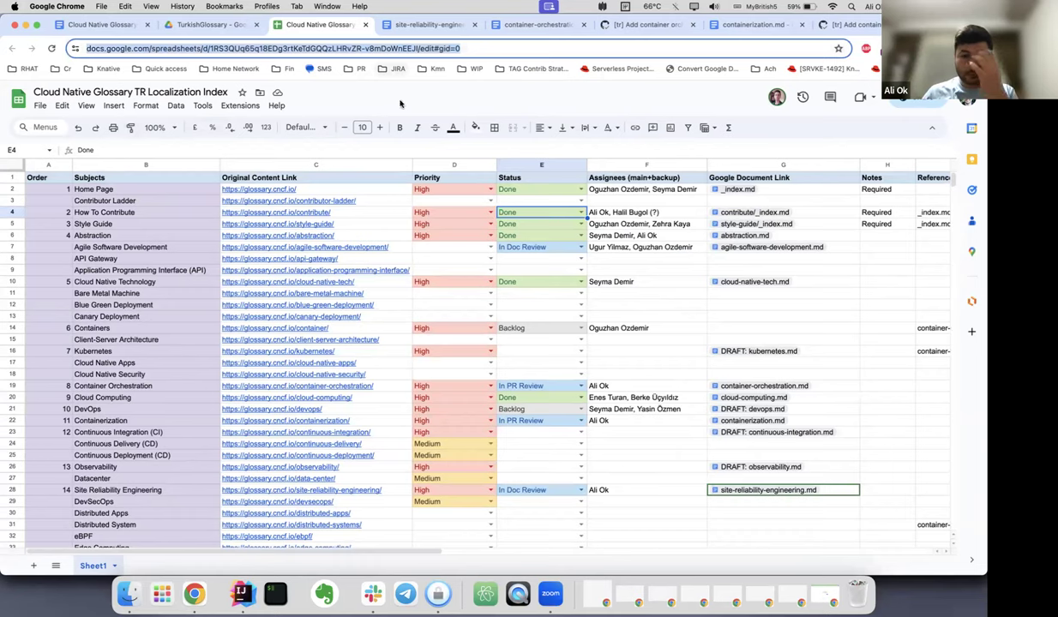
pyautogui.click(511, 103)
# Review the Kubernetes, DevSecOps and Observability assignees and the Continuous Integration status.
pyautogui.click(631, 352)
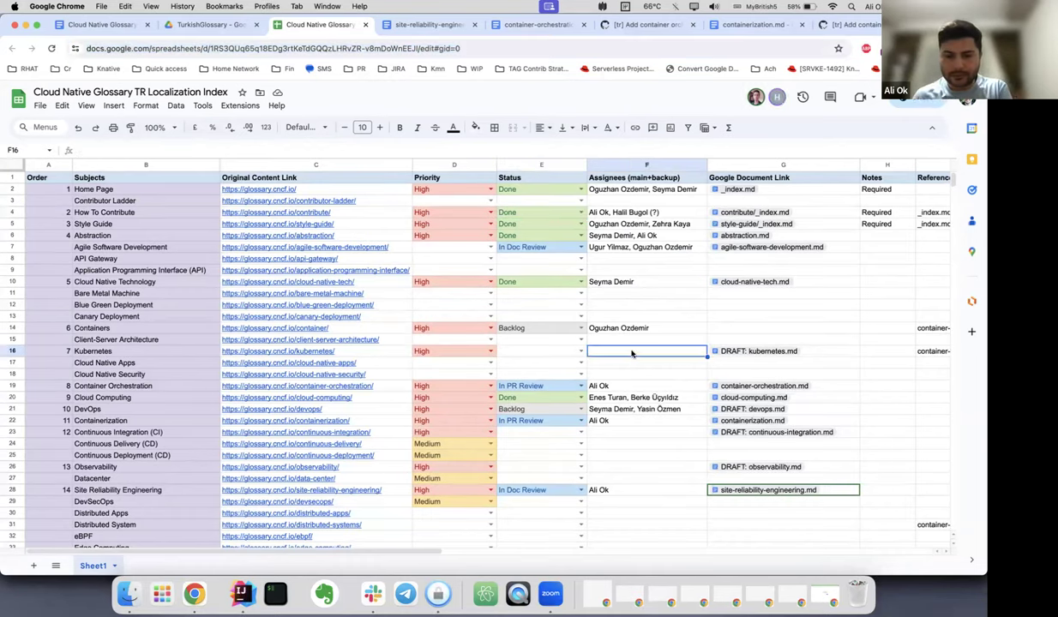
pyautogui.press('Down')
pyautogui.press('Down')
pyautogui.press('Down')
pyautogui.press('Down')
pyautogui.press('Down')
pyautogui.press('Down')
pyautogui.press('Down')
pyautogui.press('Down')
pyautogui.press('Down')
pyautogui.press('Down')
pyautogui.press('Down')
pyautogui.press('Down')
pyautogui.press('Down')
pyautogui.press('Down')
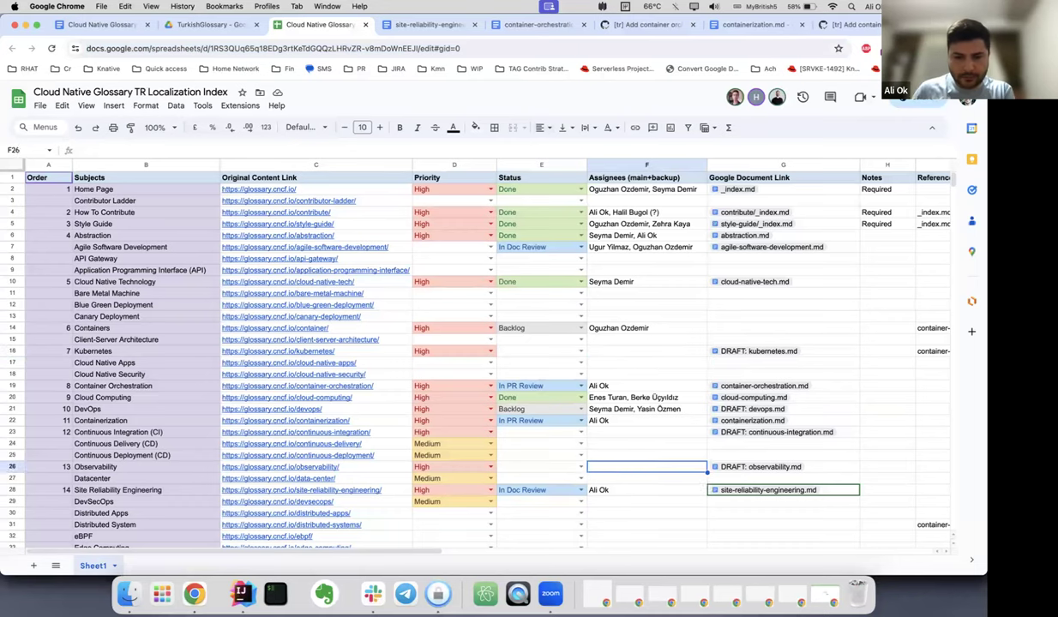
pyautogui.press('Up')
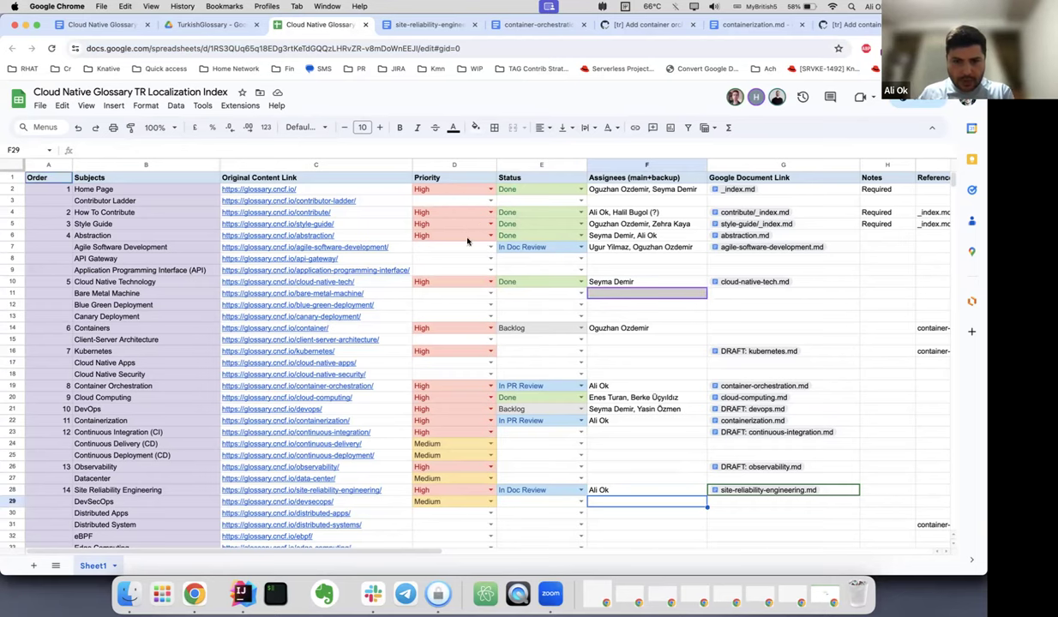
pyautogui.scroll(-1, 478, 303)
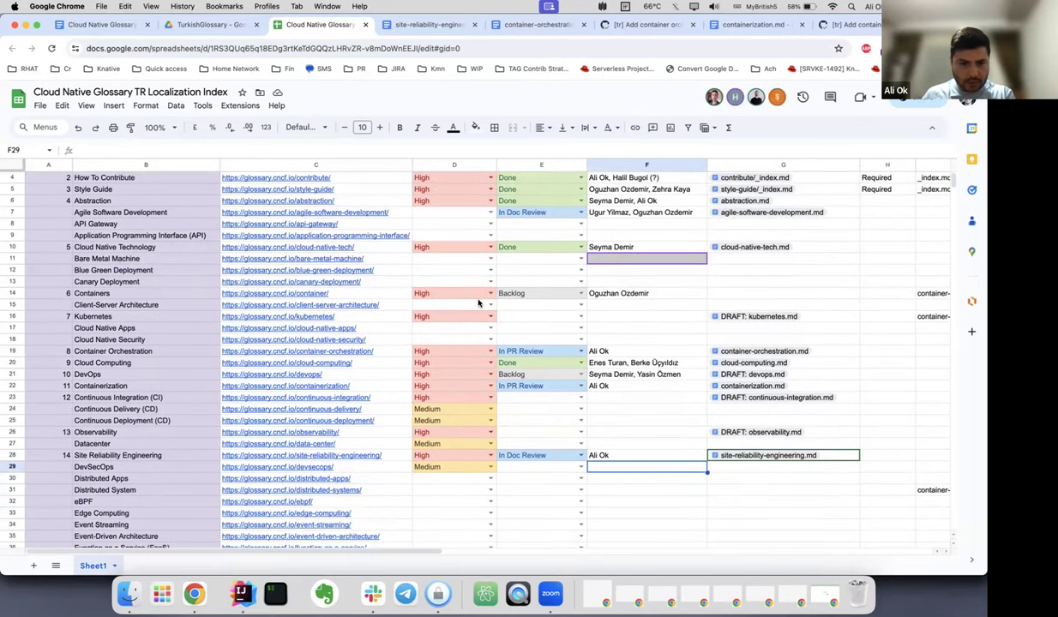
pyautogui.scroll(-1, 478, 302)
pyautogui.scroll(-1, 479, 302)
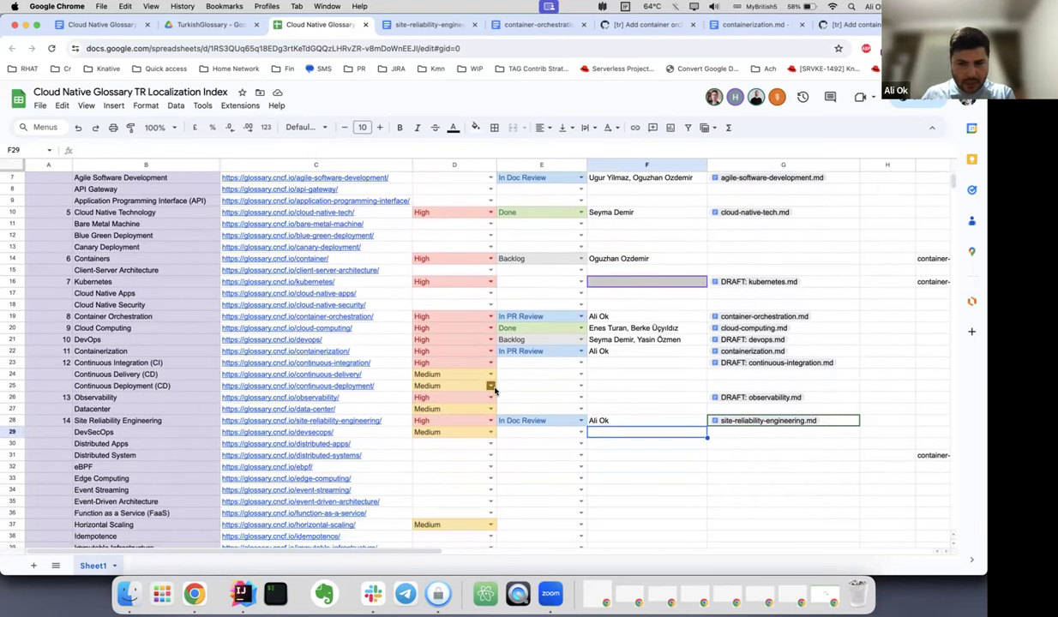
pyautogui.click(653, 398)
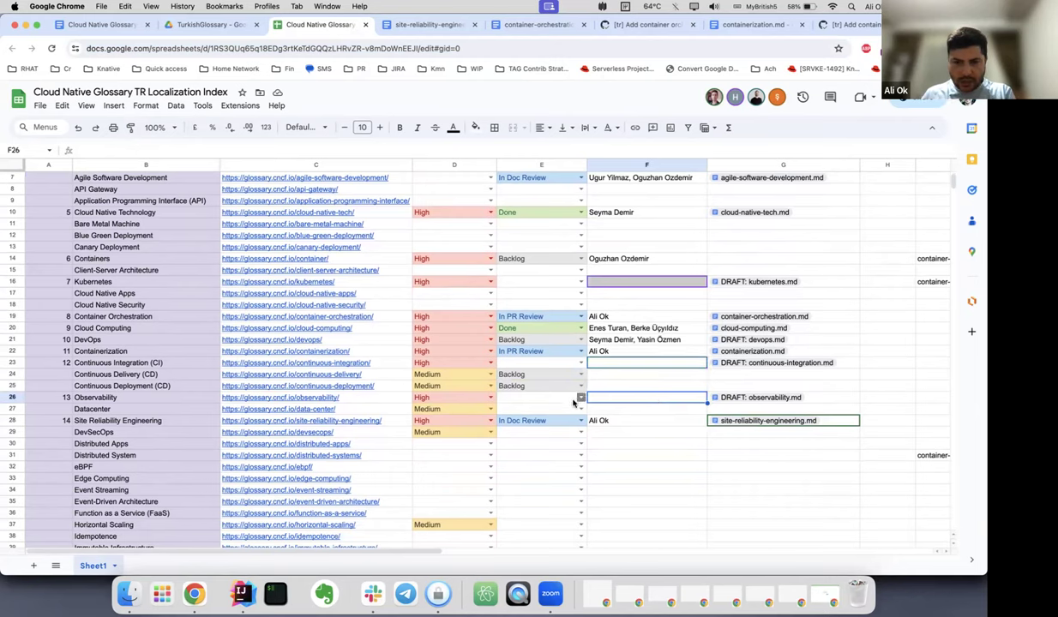
pyautogui.click(538, 363)
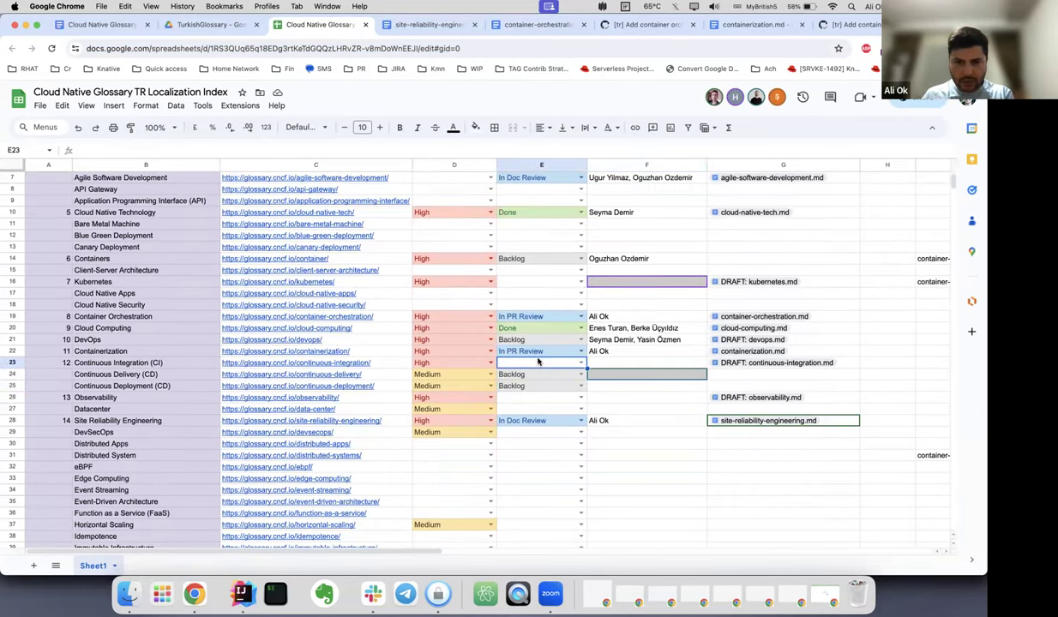
pyautogui.scroll(2, 531, 330)
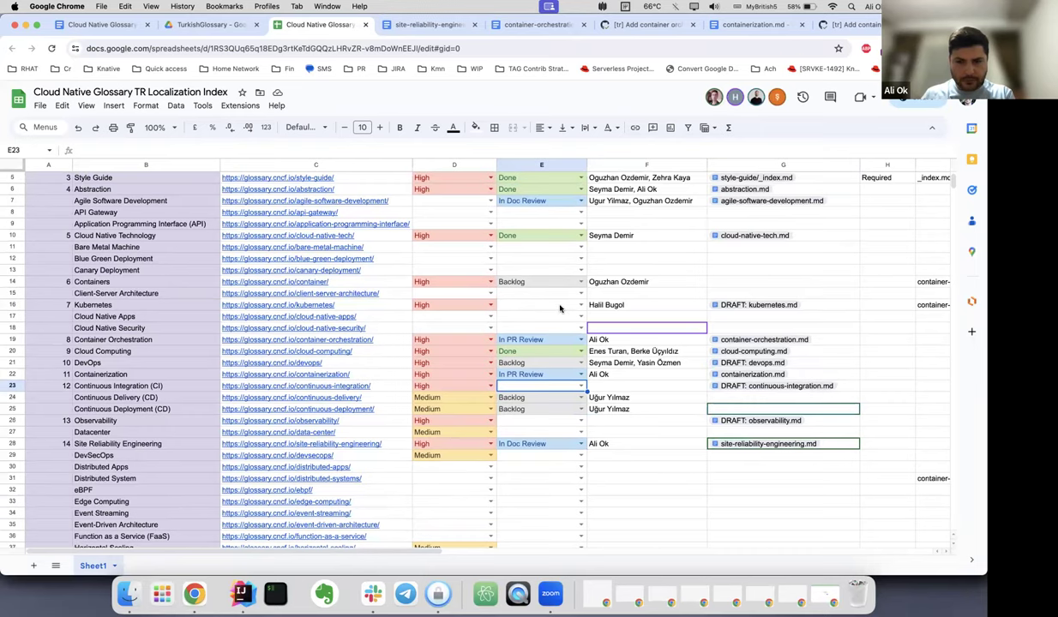
pyautogui.scroll(3, 559, 308)
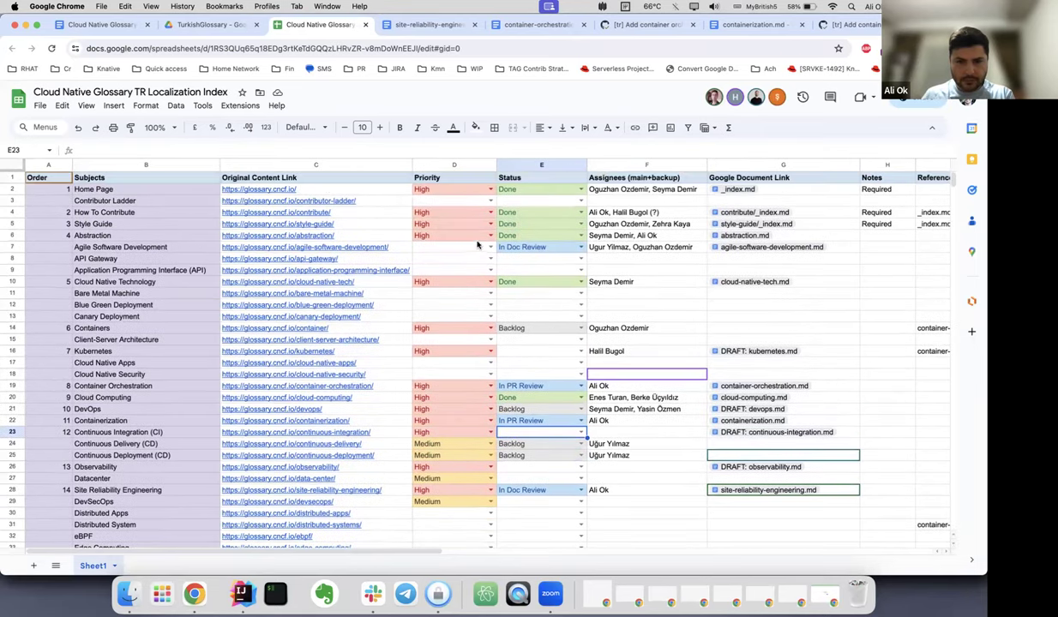
# Check priorities for Agile Software Development, Cloud Native Technology and Containers, plus the Containers-to-Observability assignees.
pyautogui.click(470, 248)
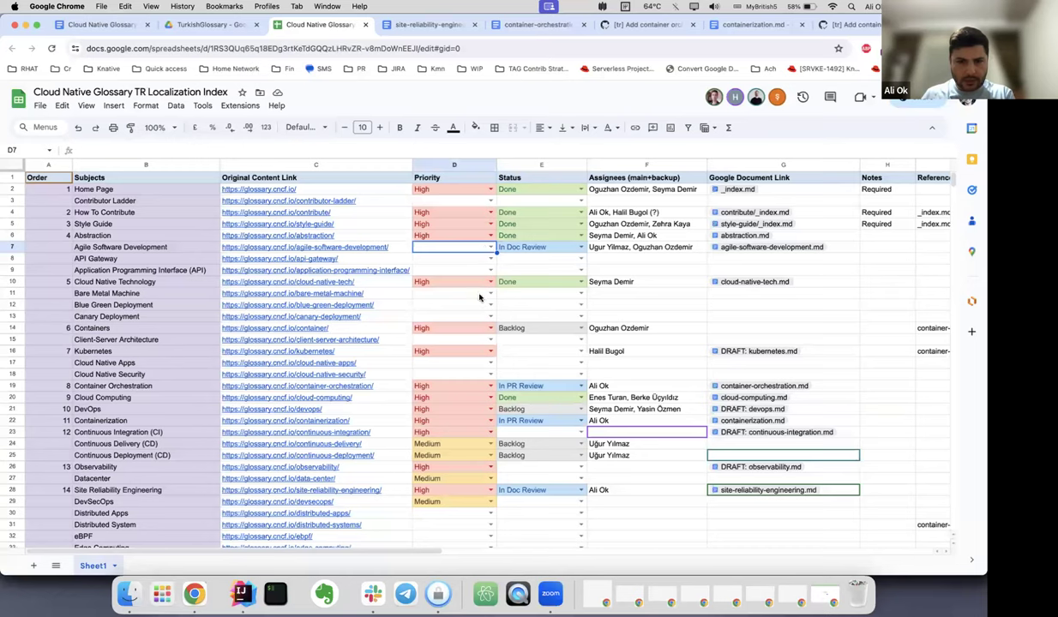
pyautogui.click(467, 284)
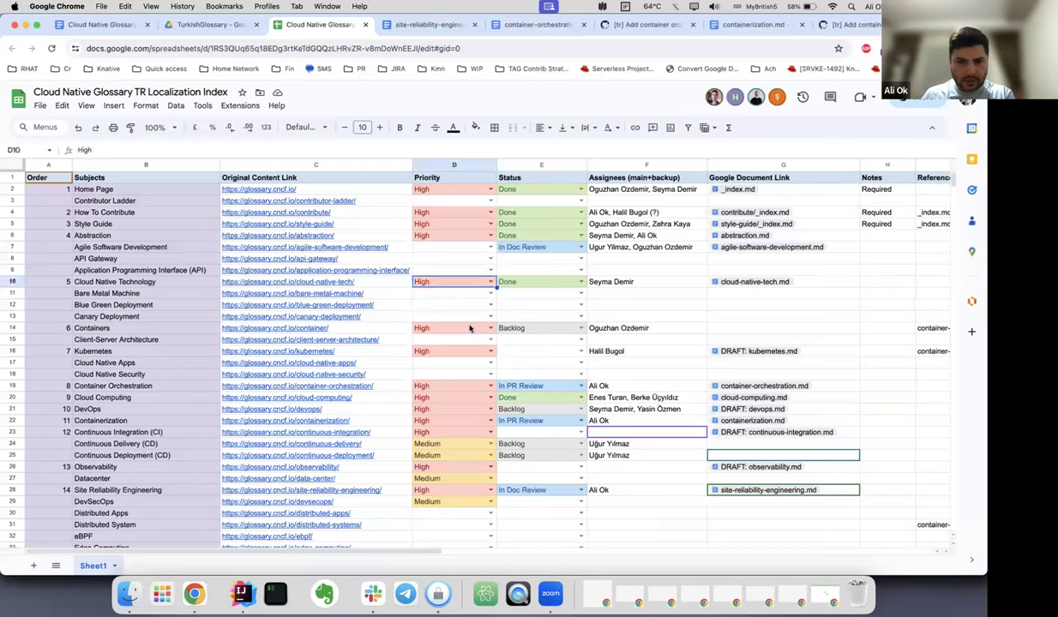
pyautogui.click(470, 328)
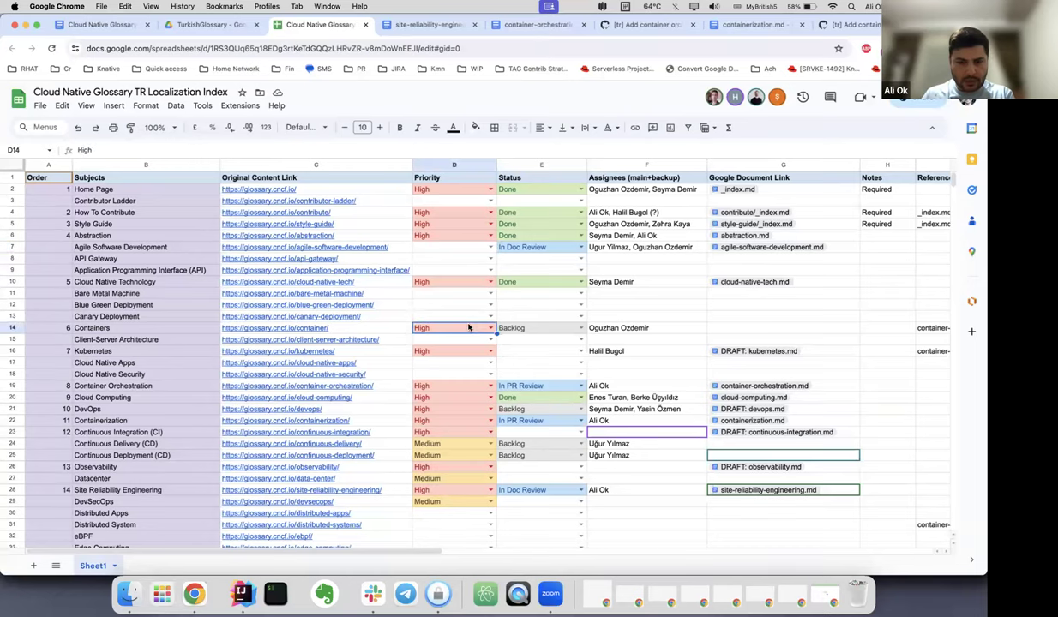
pyautogui.click(615, 331)
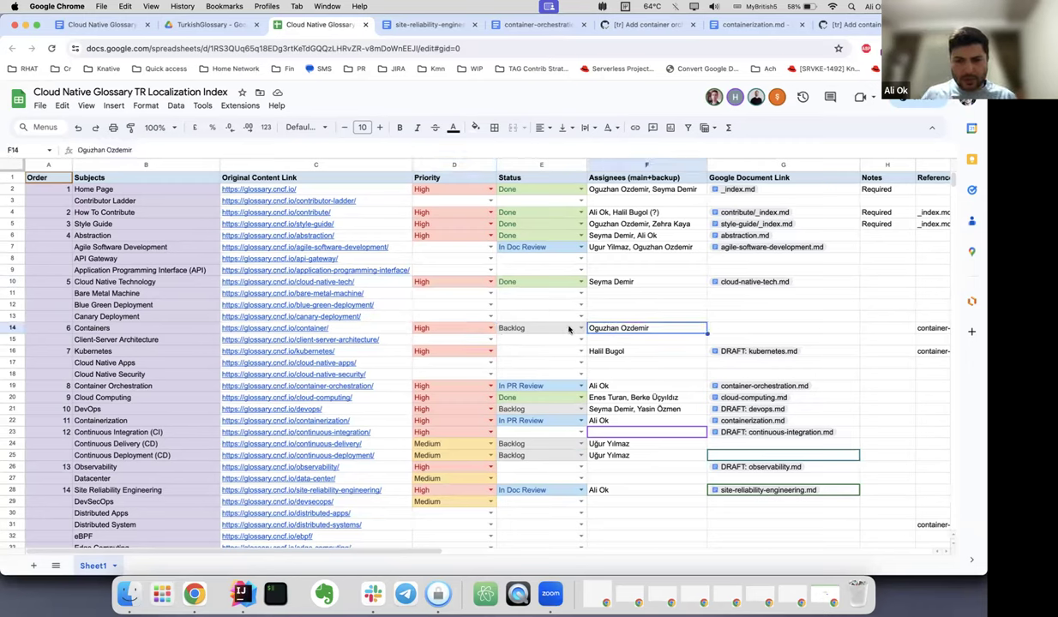
pyautogui.click(604, 386)
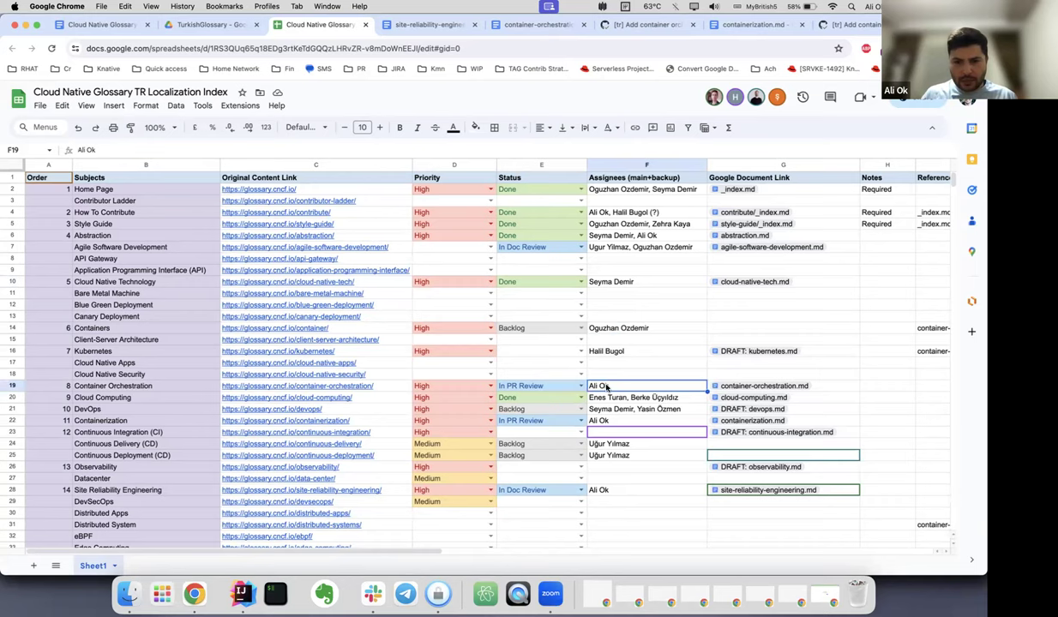
pyautogui.click(604, 422)
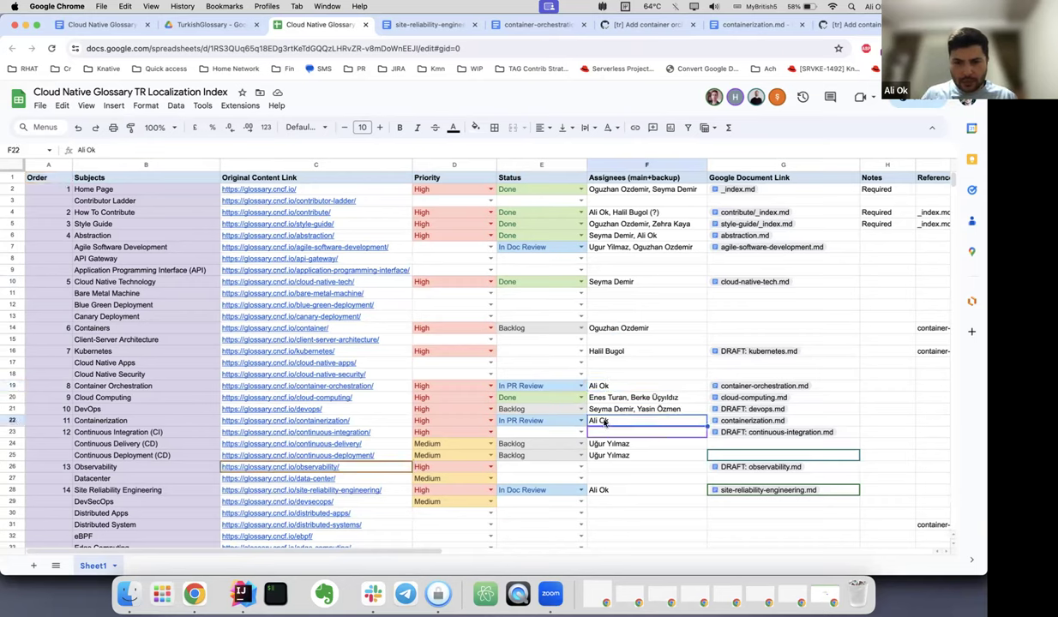
pyautogui.click(623, 490)
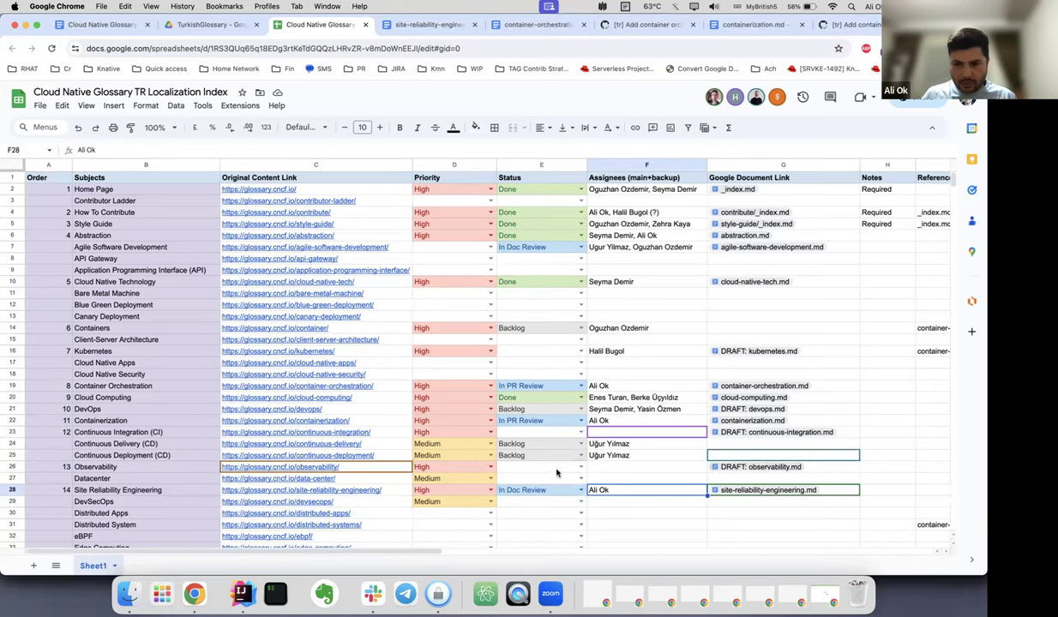
pyautogui.click(613, 466)
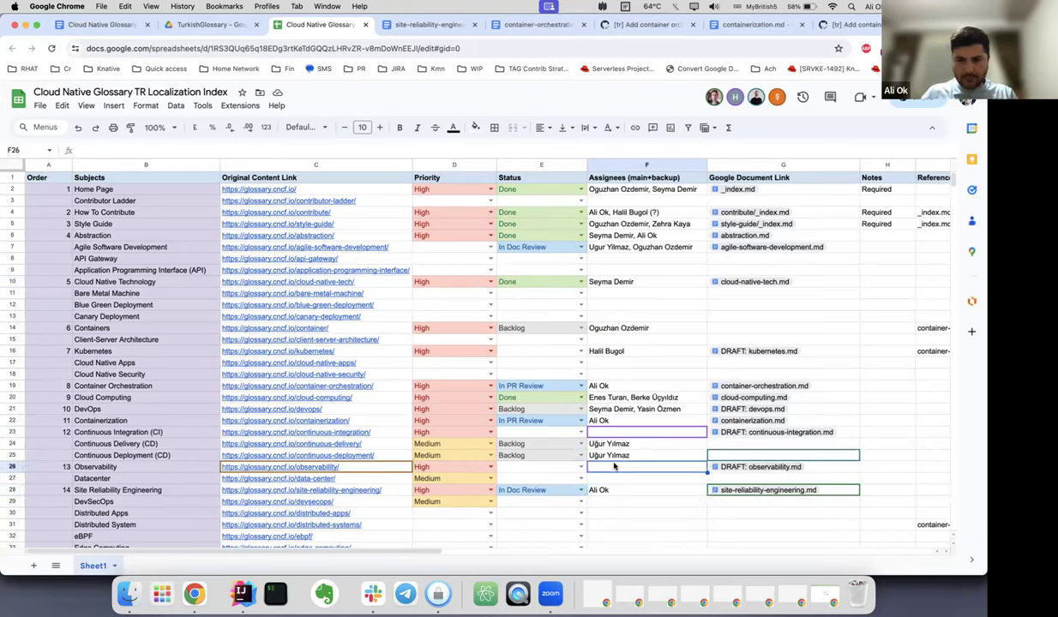
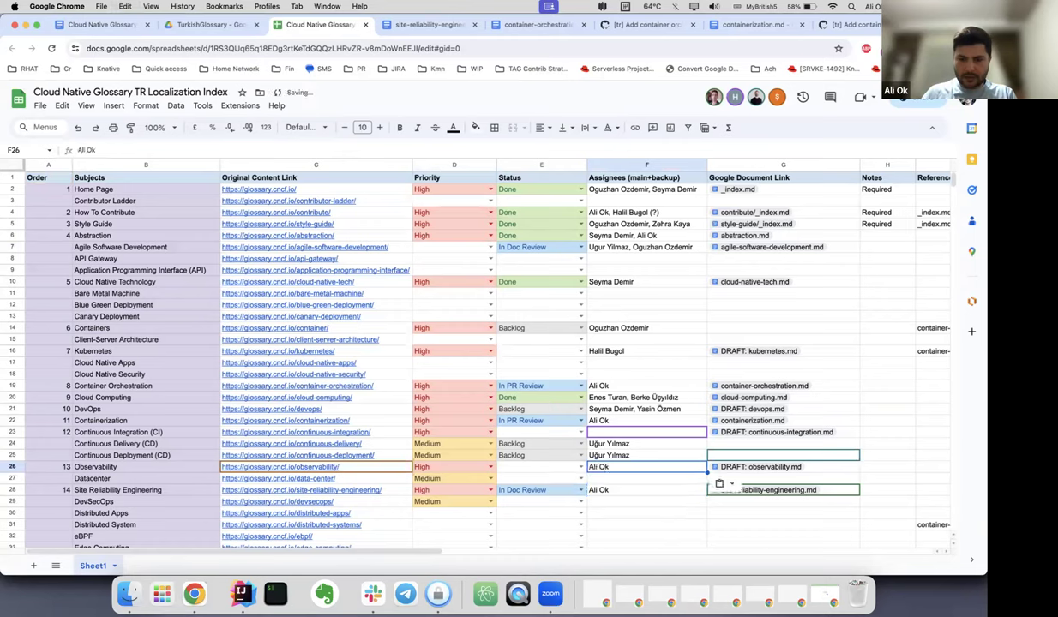
pyautogui.hotkey('shift', 'Tab')
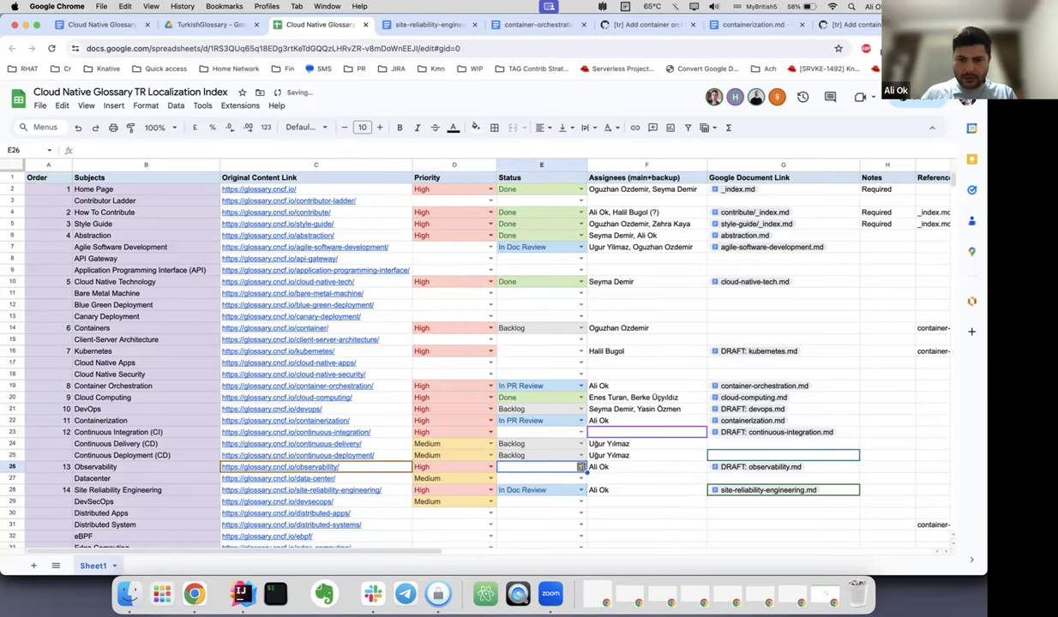
pyautogui.click(581, 466)
pyautogui.click(548, 482)
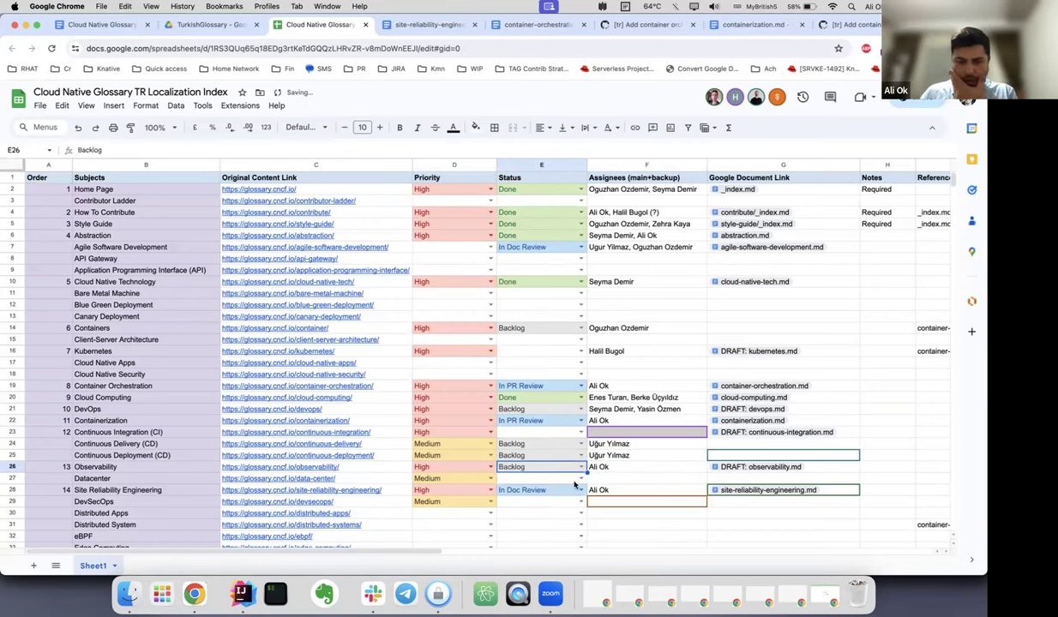
pyautogui.click(533, 351)
pyautogui.click(581, 350)
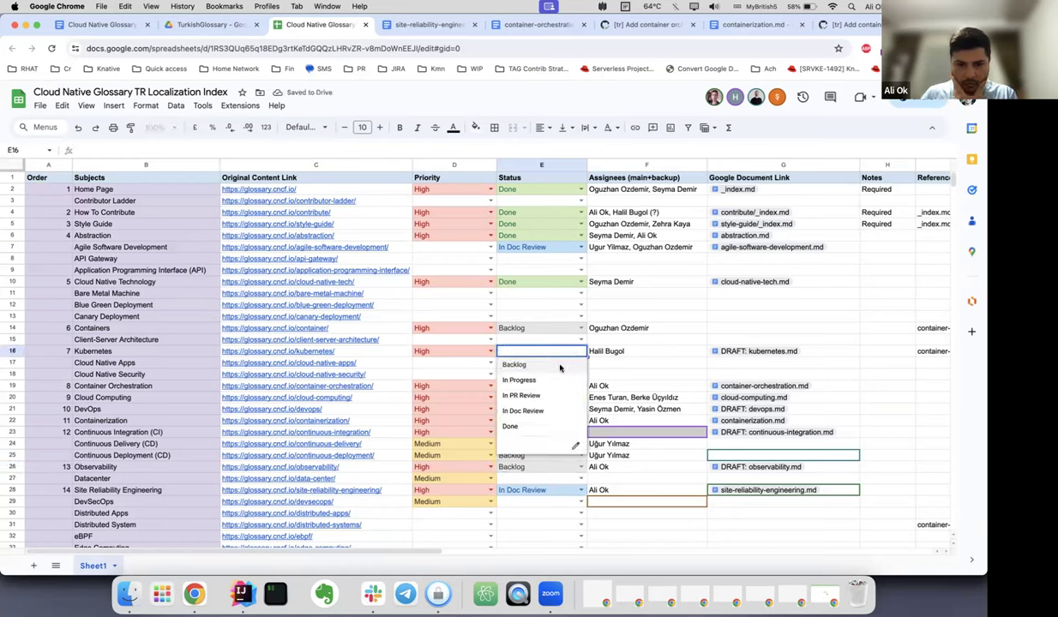
pyautogui.click(560, 366)
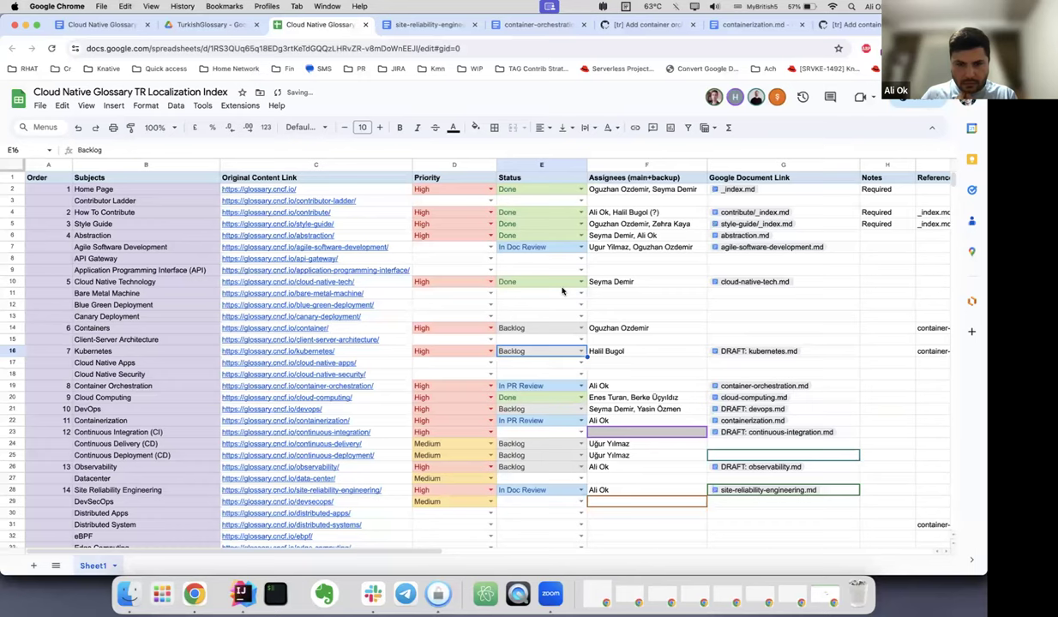
pyautogui.doubleClick(473, 247)
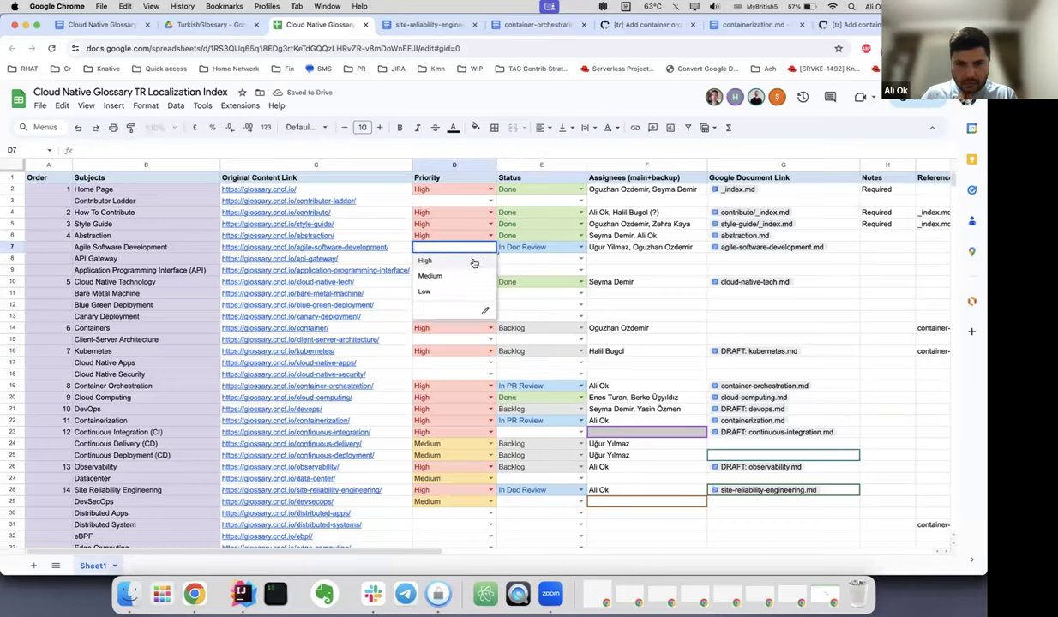
pyautogui.click(660, 258)
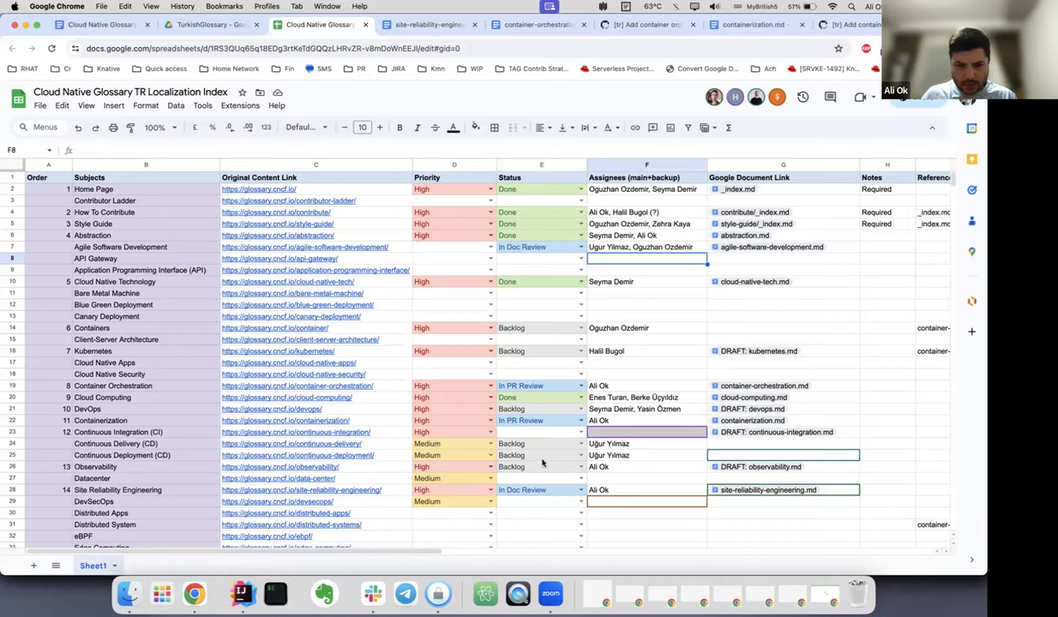
pyautogui.click(639, 446)
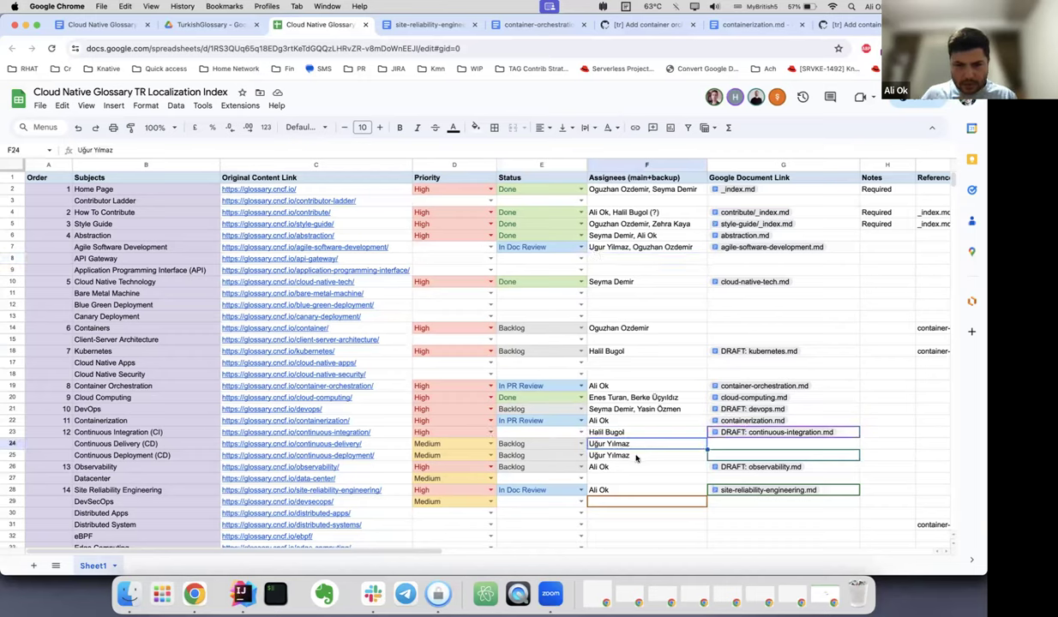
pyautogui.click(636, 457)
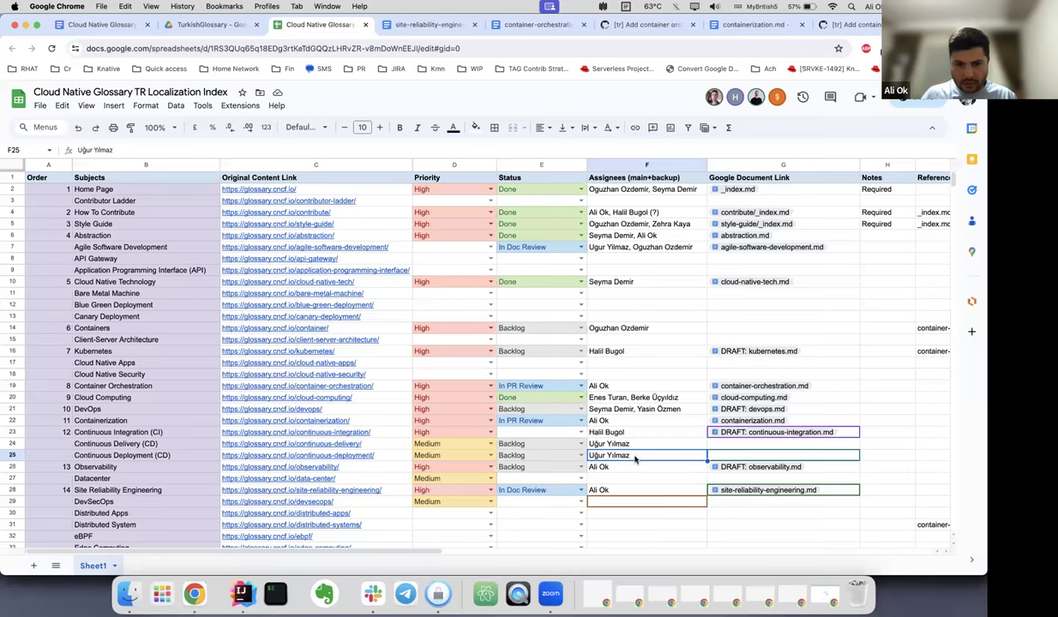
pyautogui.click(623, 480)
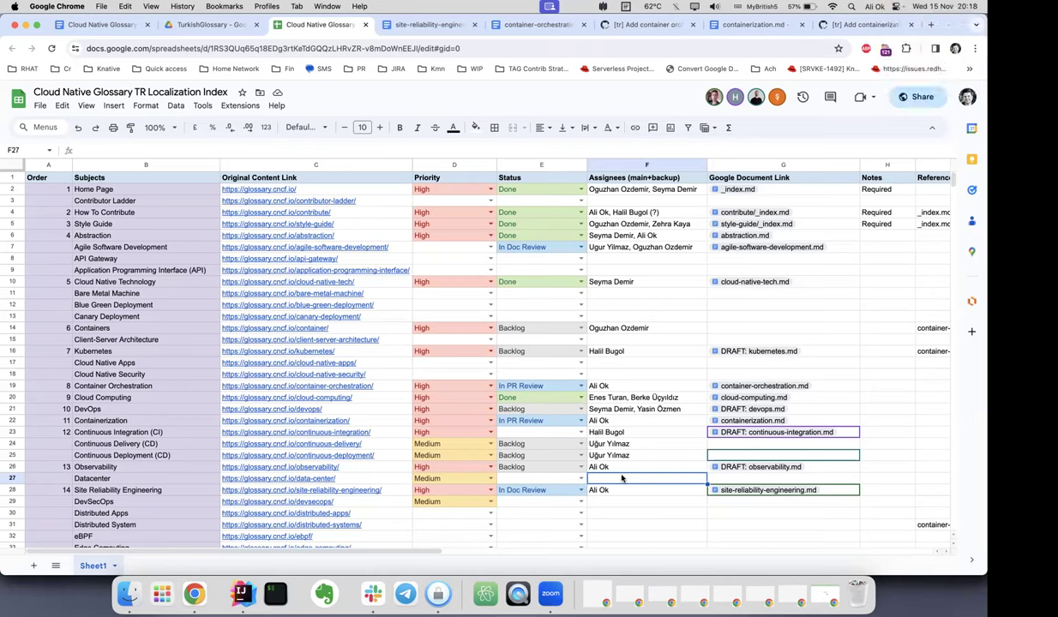
# Enter the assignee's name in the Cluster row's Assignees (main+backup) cell.
pyautogui.scroll(-5, 621, 479)
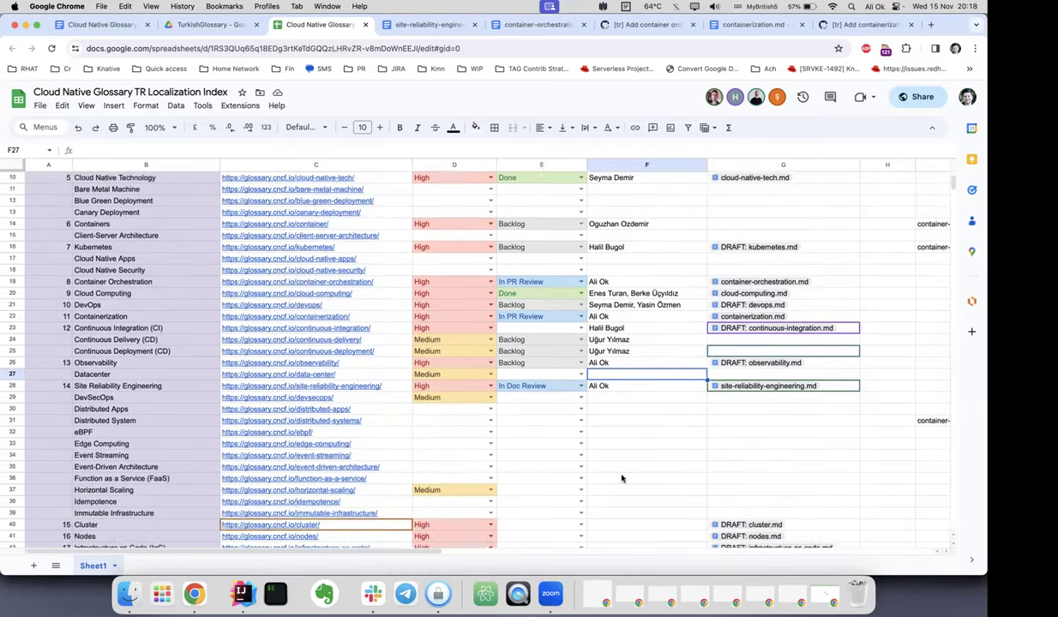
pyautogui.scroll(-2, 621, 479)
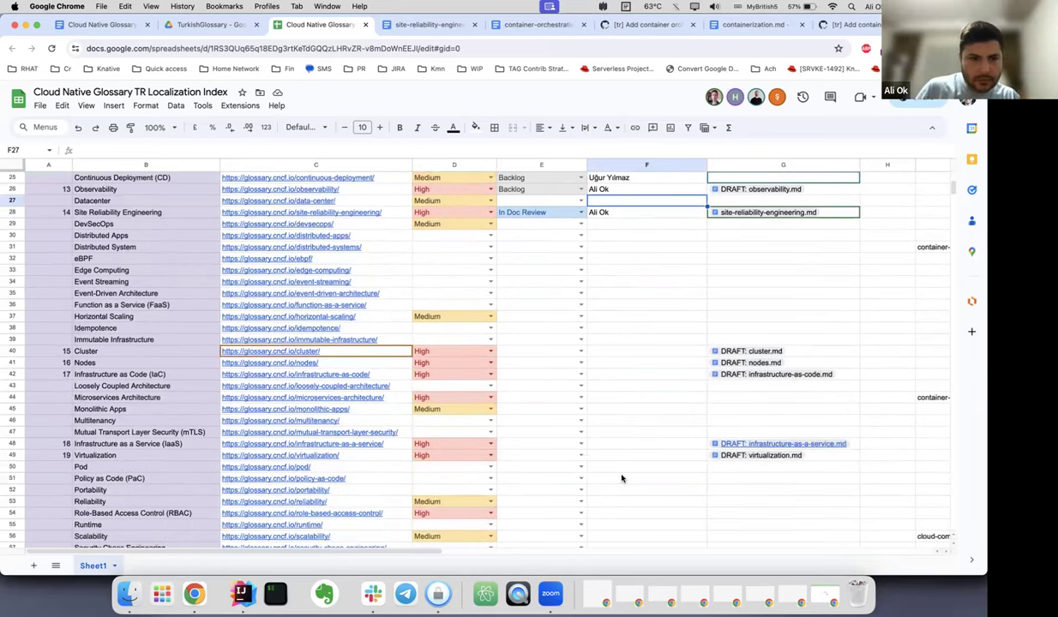
pyautogui.scroll(-4, 622, 478)
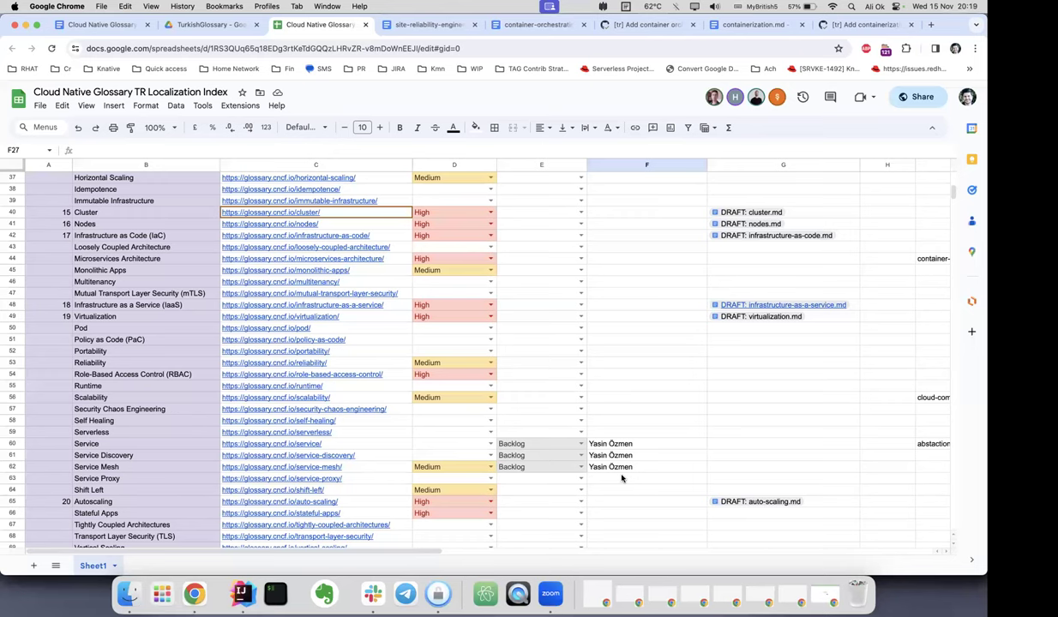
pyautogui.click(619, 214)
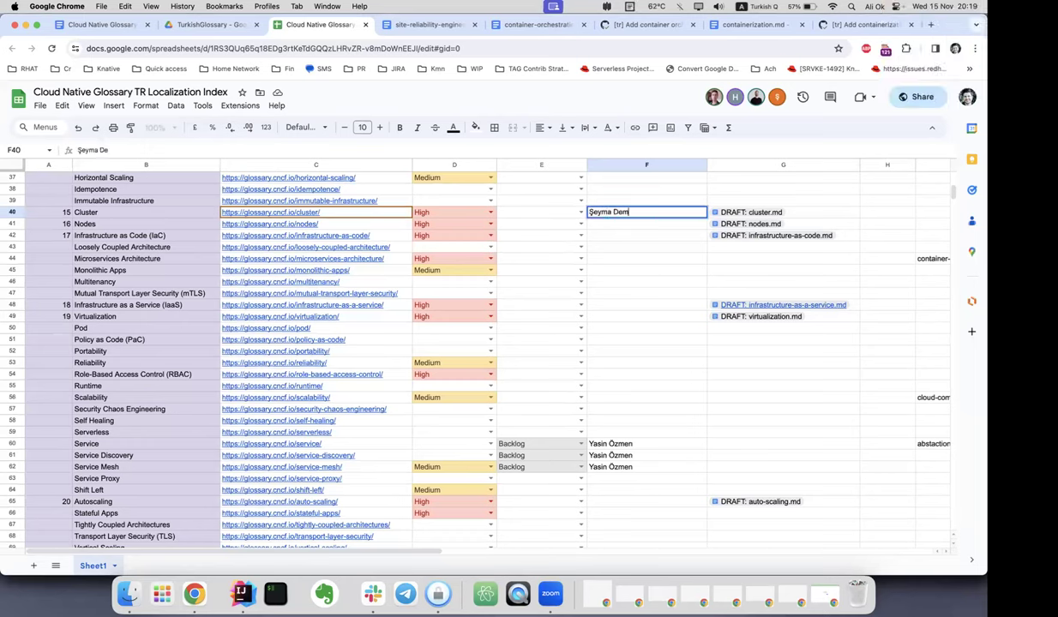
pyautogui.press('Return')
# Check the Infrastructure as Code (IaC), Nodes and DevSecOps assignee cells.
pyautogui.click(646, 235)
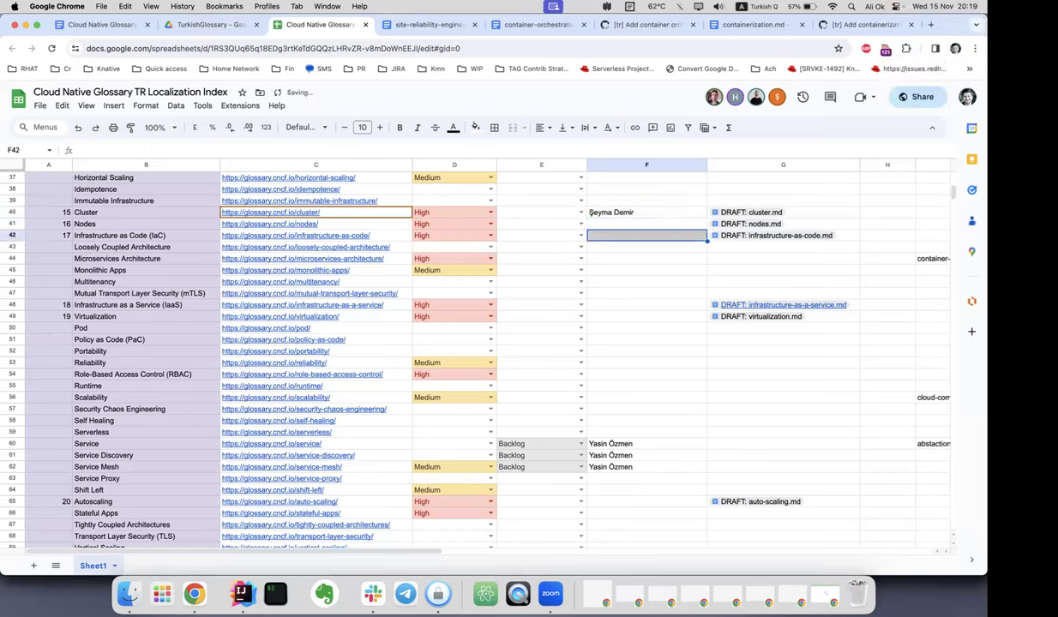
pyautogui.click(646, 224)
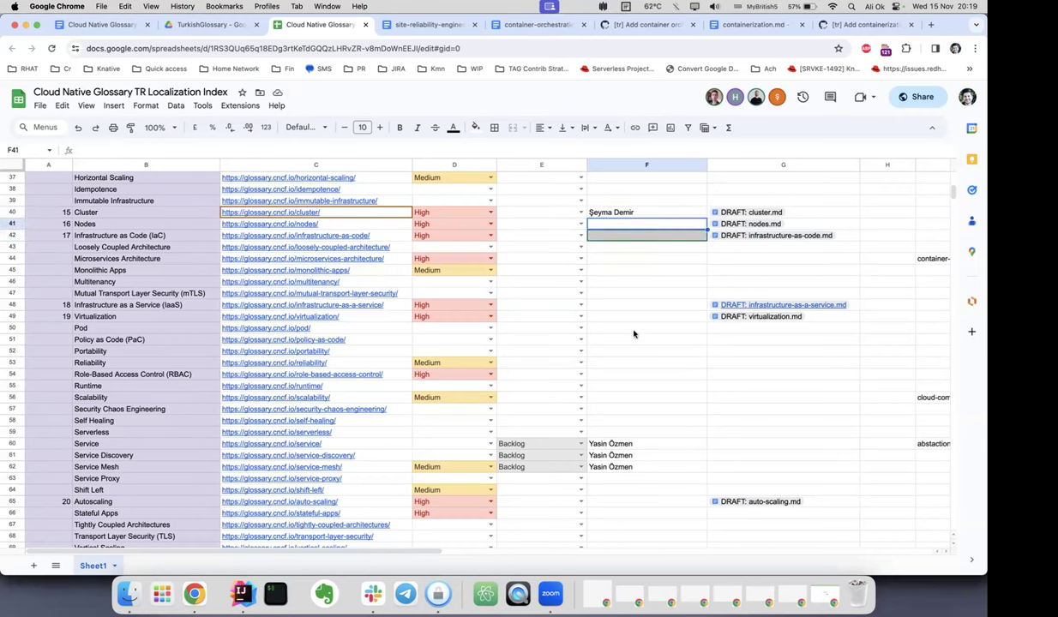
pyautogui.scroll(3, 634, 334)
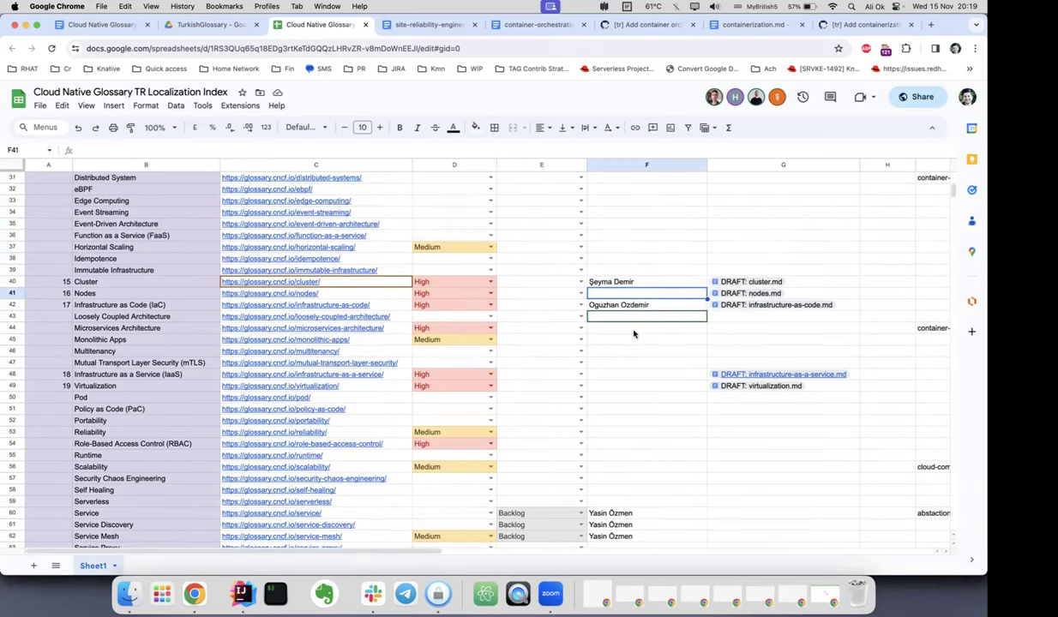
pyautogui.scroll(8, 633, 334)
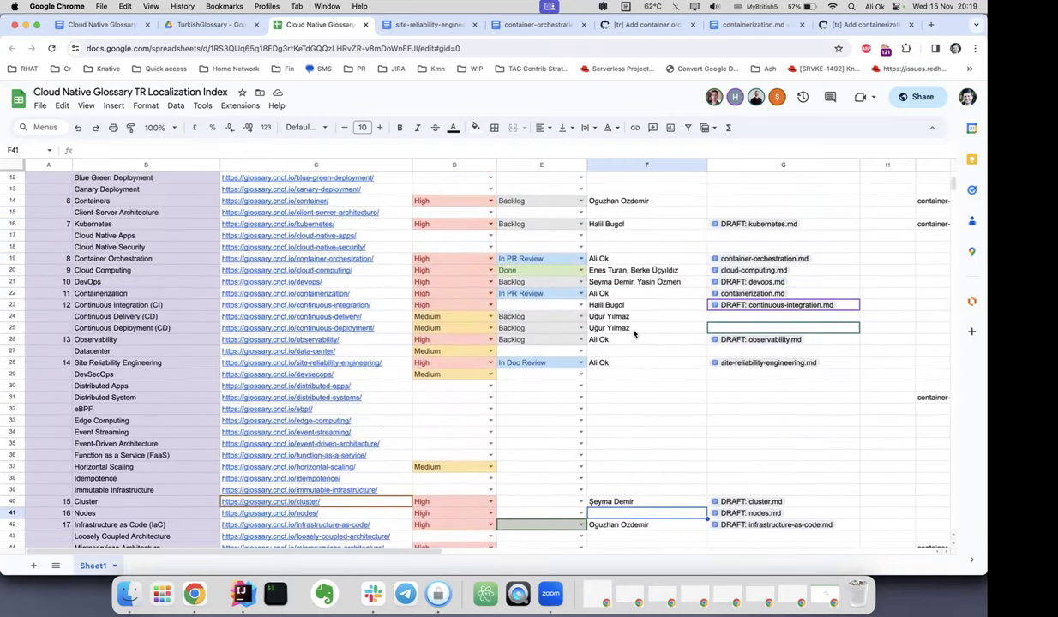
pyautogui.scroll(5, 651, 294)
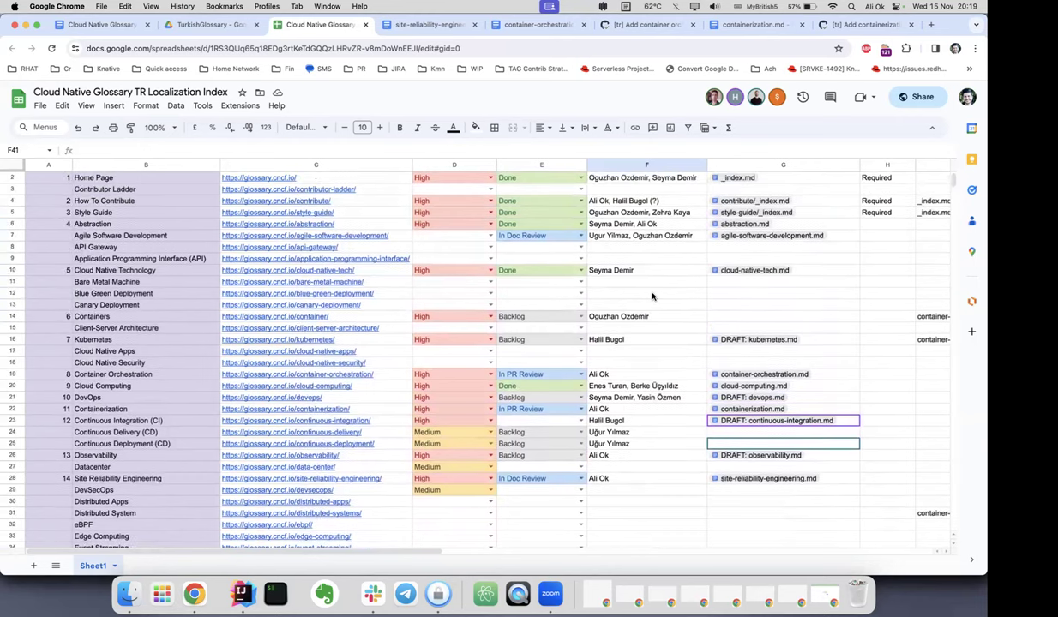
pyautogui.scroll(1, 652, 297)
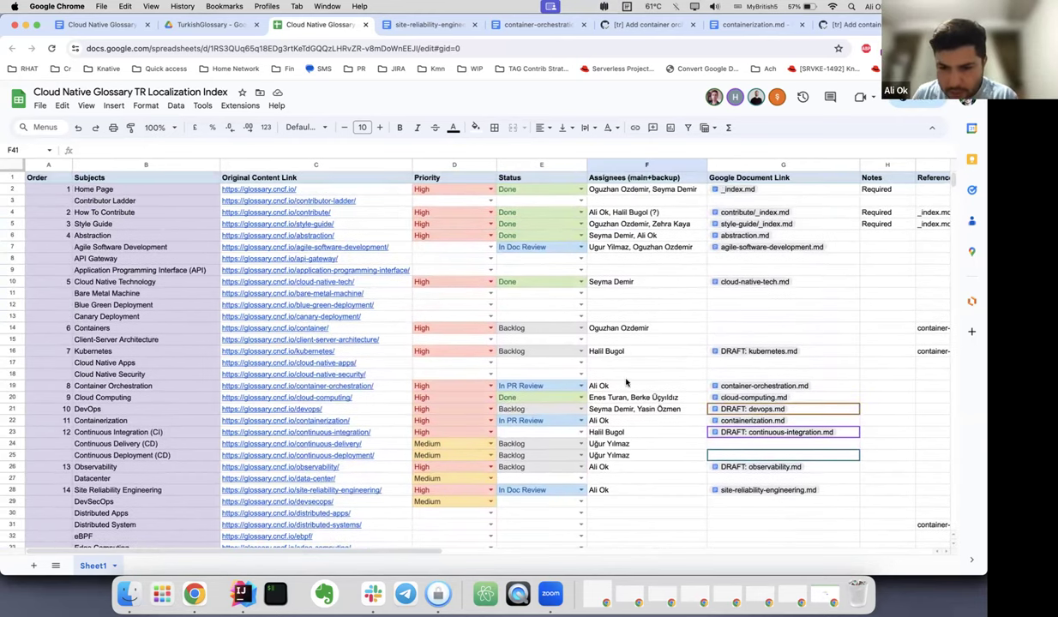
pyautogui.scroll(-3, 648, 386)
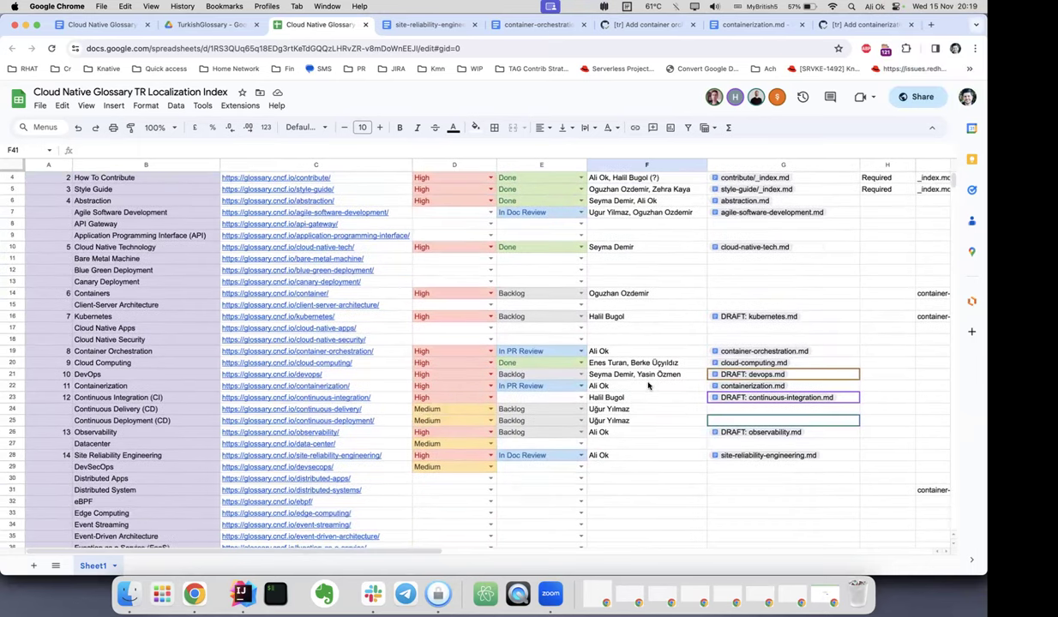
pyautogui.scroll(-1, 630, 439)
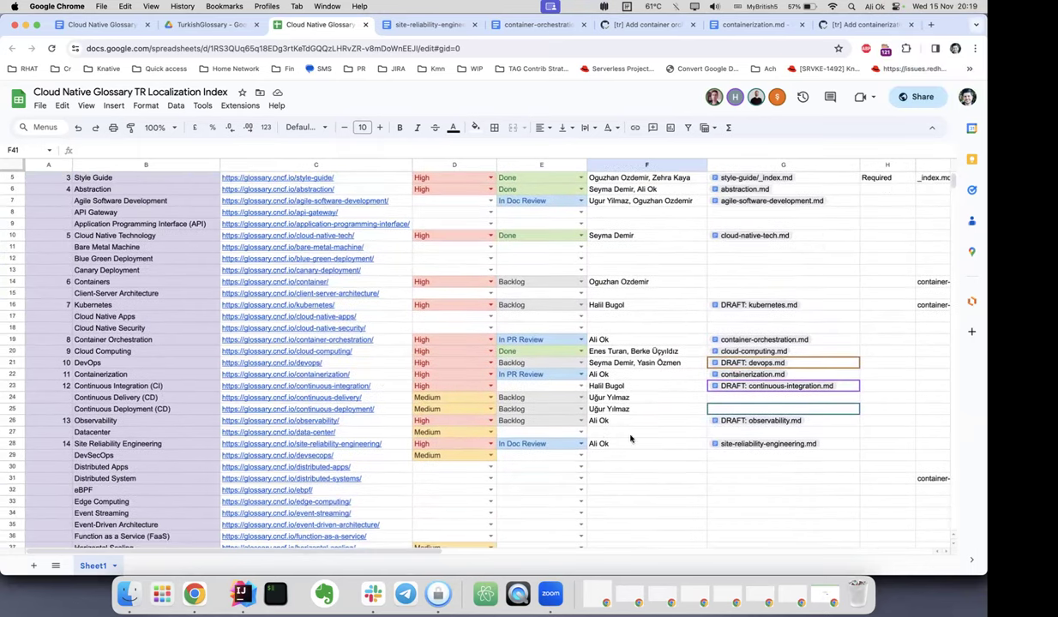
pyautogui.click(638, 457)
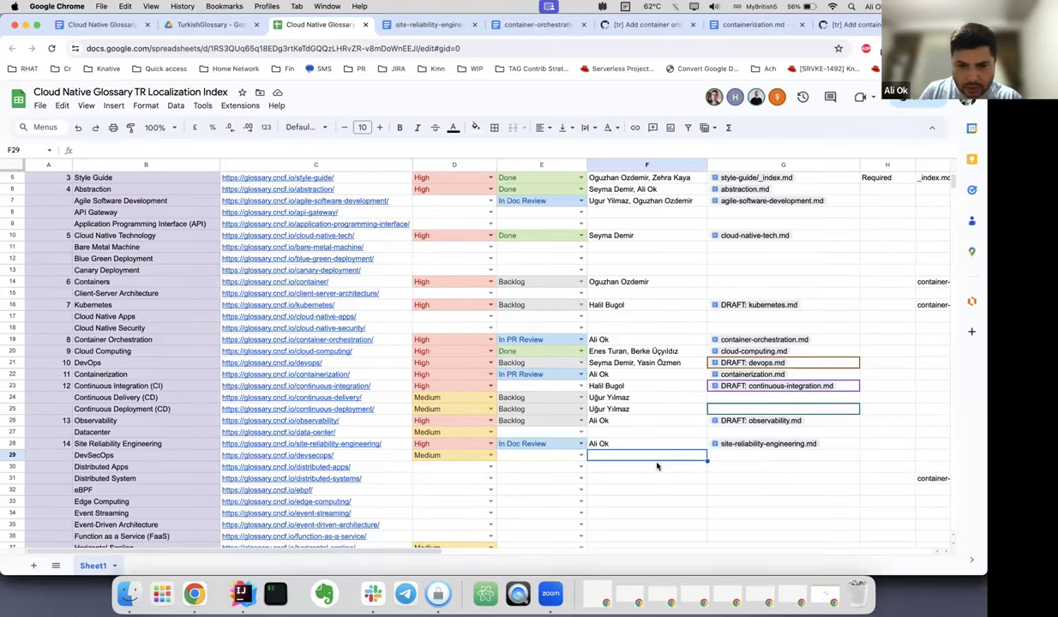
# Scroll through the lower rows of the localization index to review them.
pyautogui.scroll(-1, 657, 466)
pyautogui.scroll(-10, 652, 468)
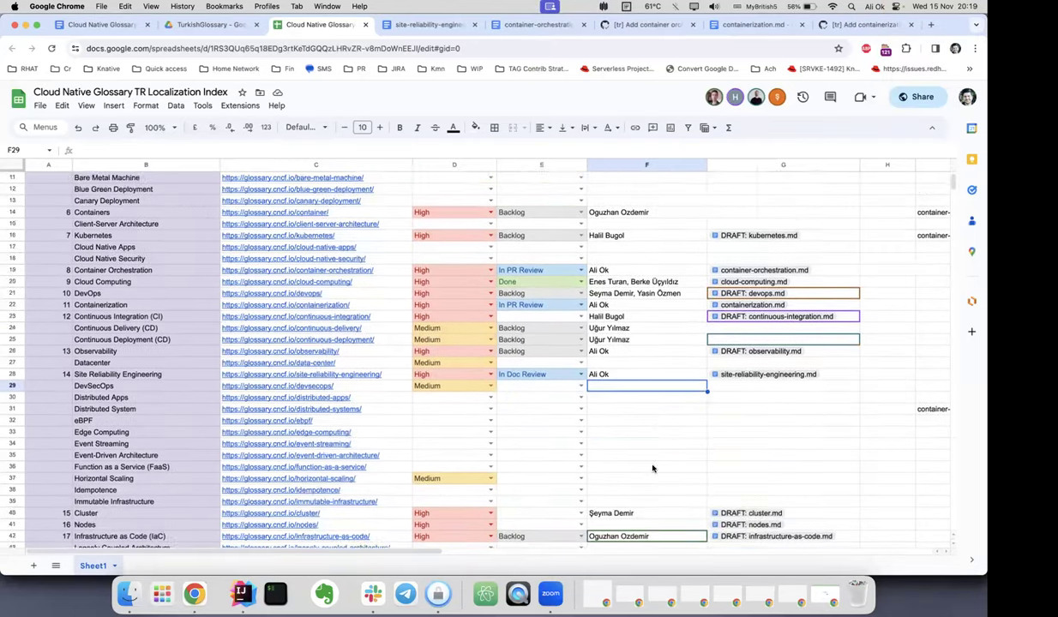
pyautogui.scroll(-8, 652, 468)
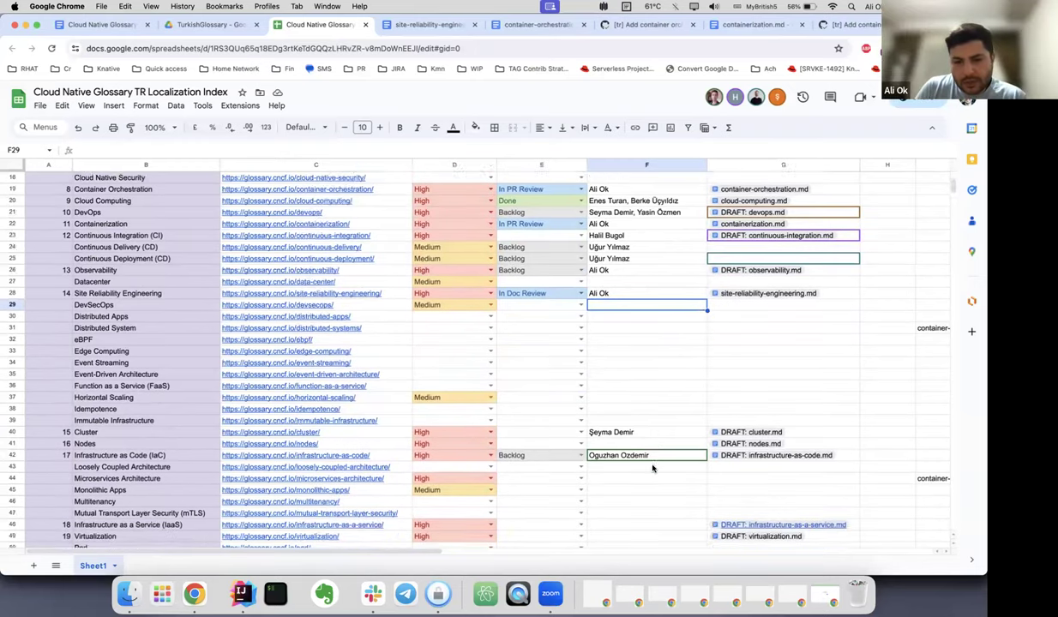
pyautogui.scroll(-10, 653, 468)
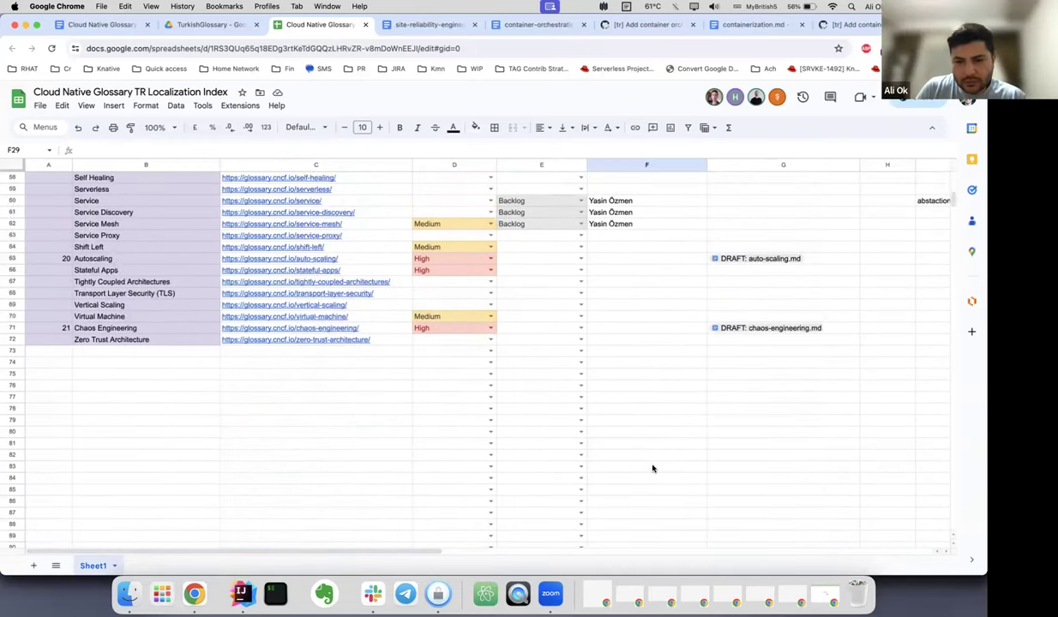
pyautogui.scroll(12, 652, 468)
pyautogui.scroll(5, 652, 468)
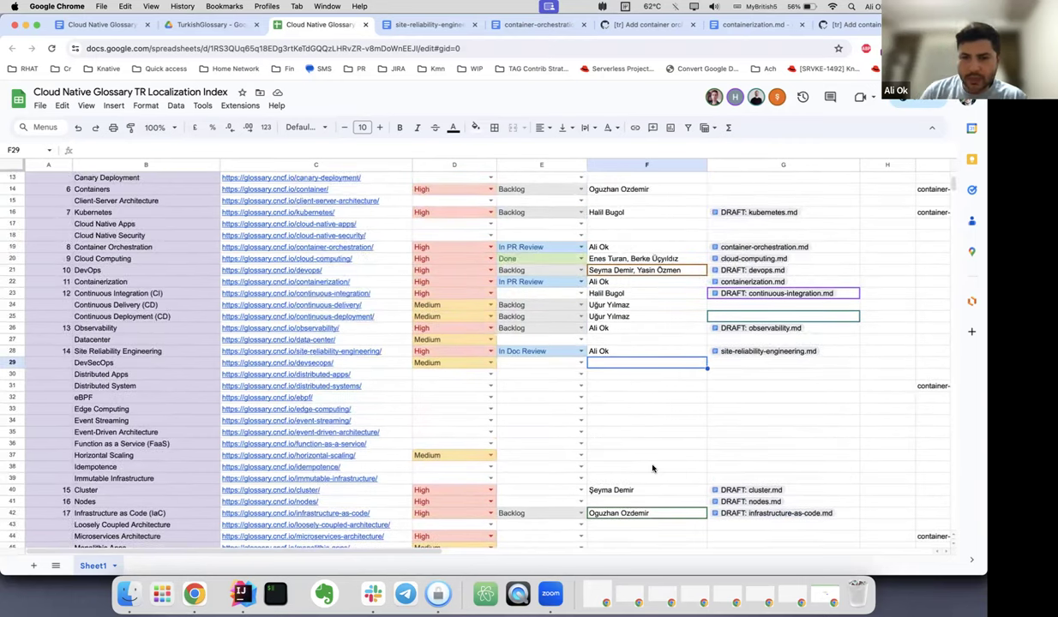
pyautogui.scroll(-3, 653, 468)
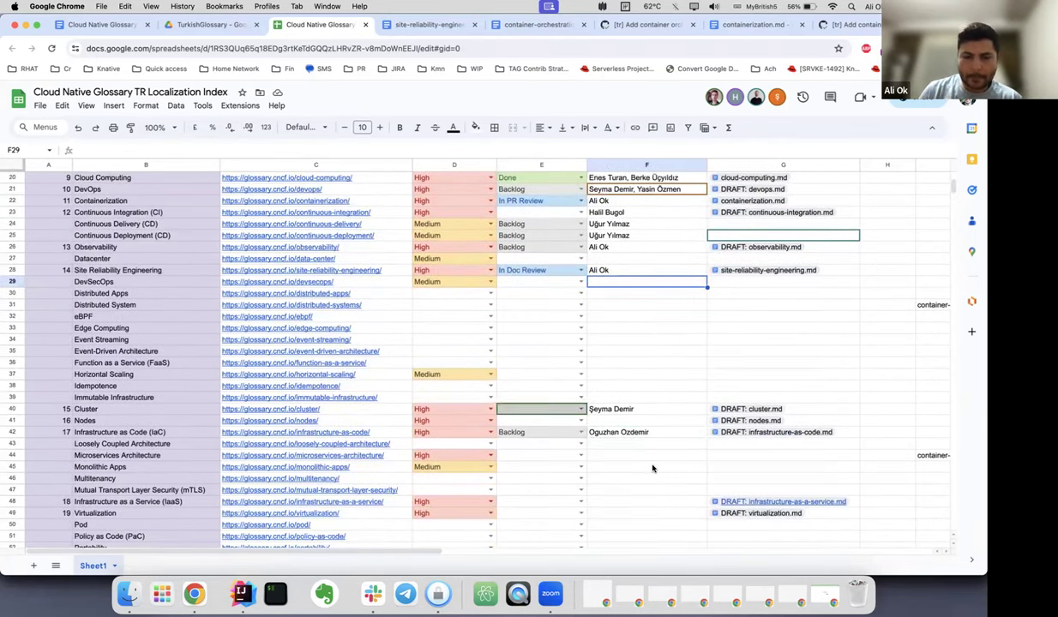
pyautogui.scroll(-2, 652, 467)
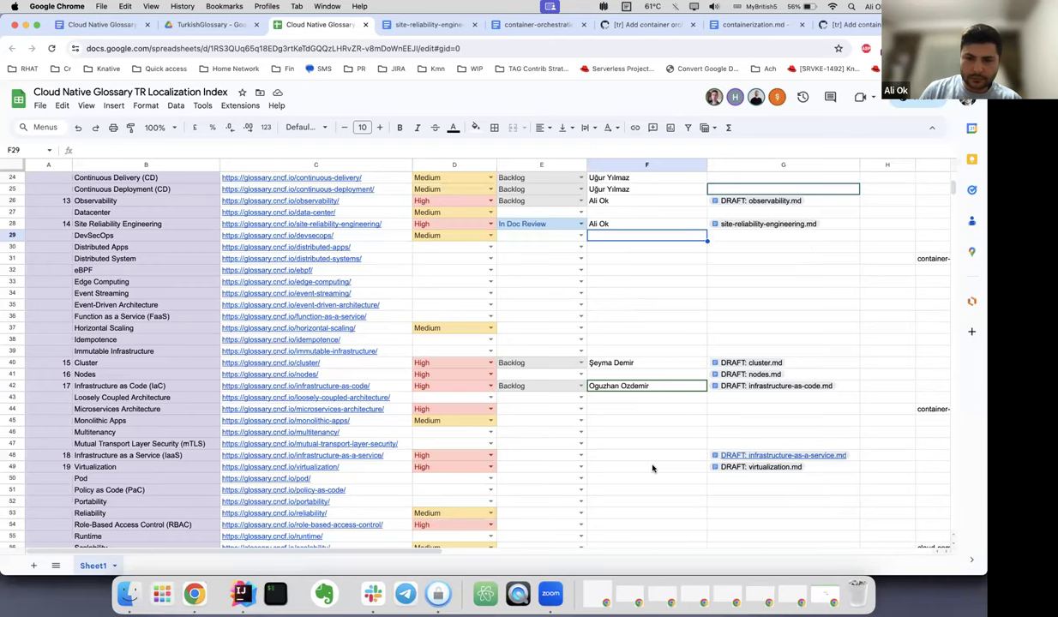
pyautogui.scroll(-5, 652, 468)
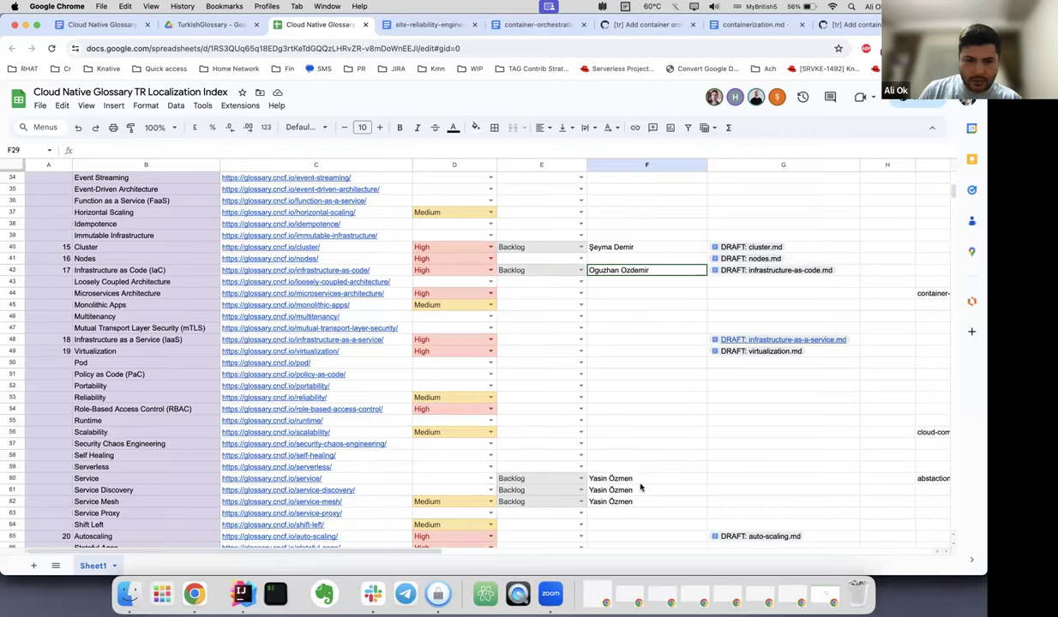
pyautogui.moveTo(641, 481); pyautogui.dragTo(638, 503)
pyautogui.click(638, 503)
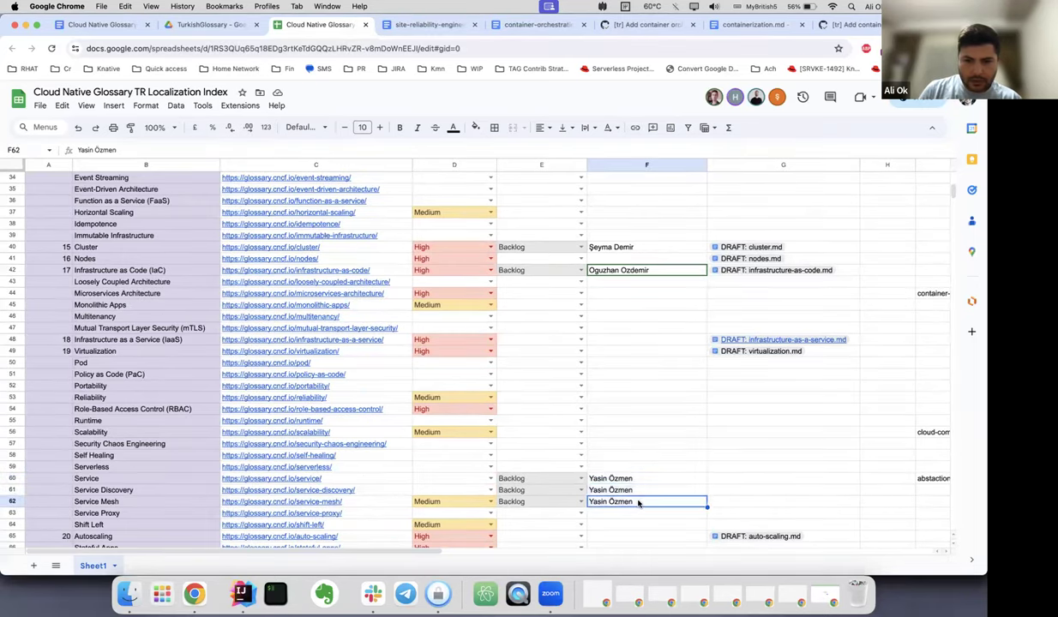
pyautogui.scroll(10, 638, 503)
pyautogui.scroll(4, 638, 503)
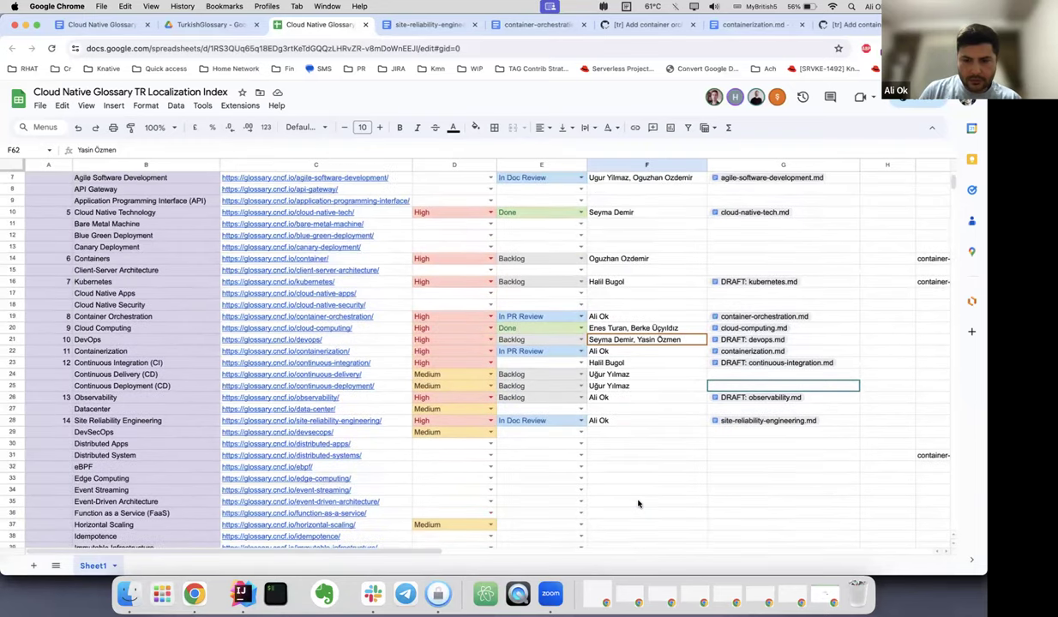
pyautogui.scroll(2, 638, 503)
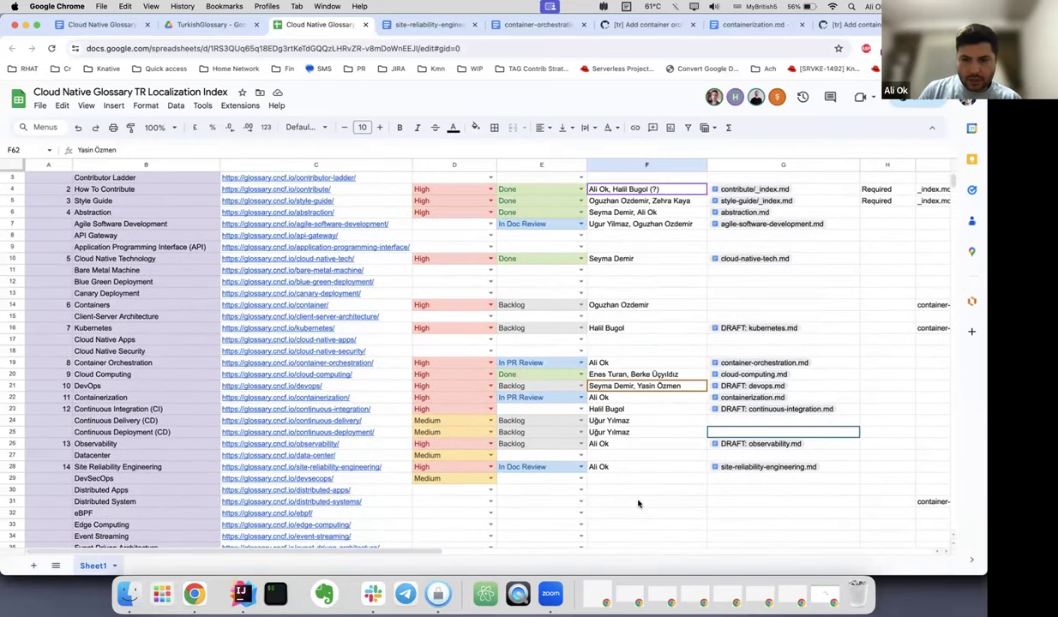
pyautogui.click(614, 433)
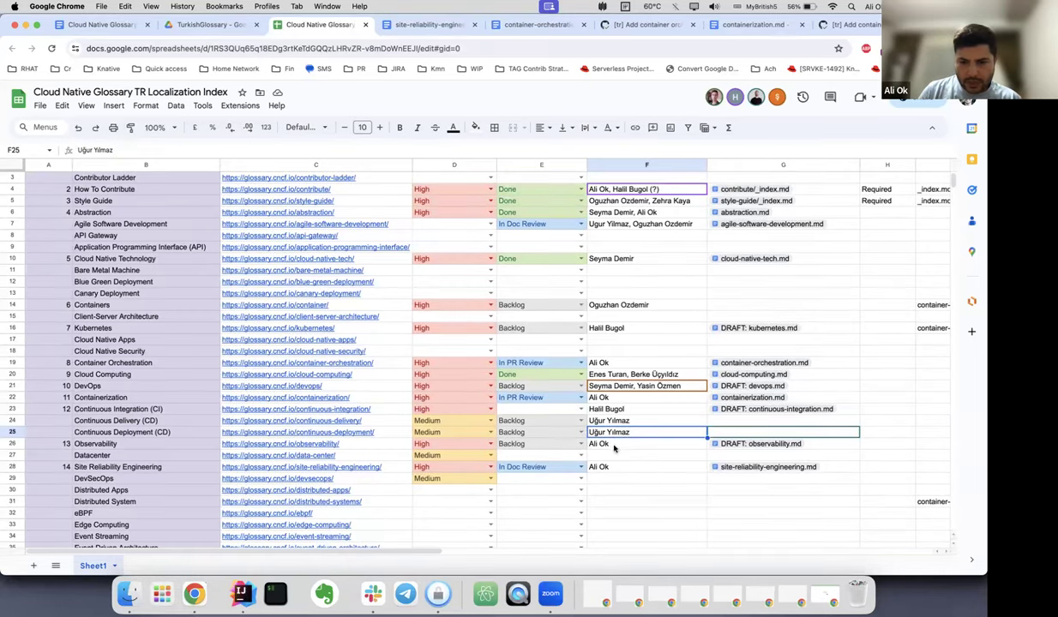
pyautogui.click(614, 445)
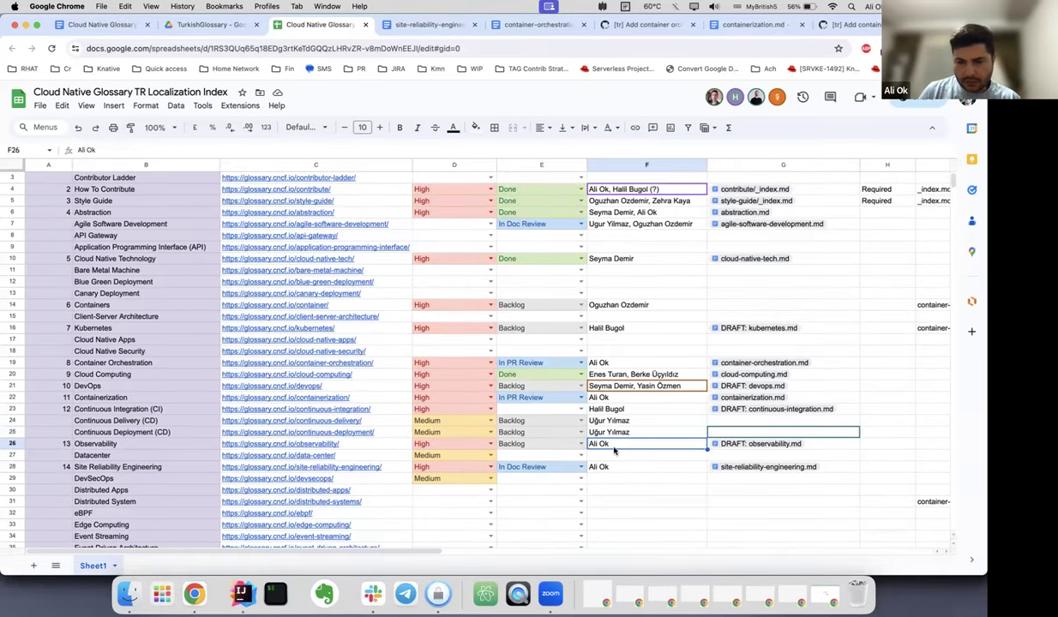
pyautogui.doubleClick(632, 447)
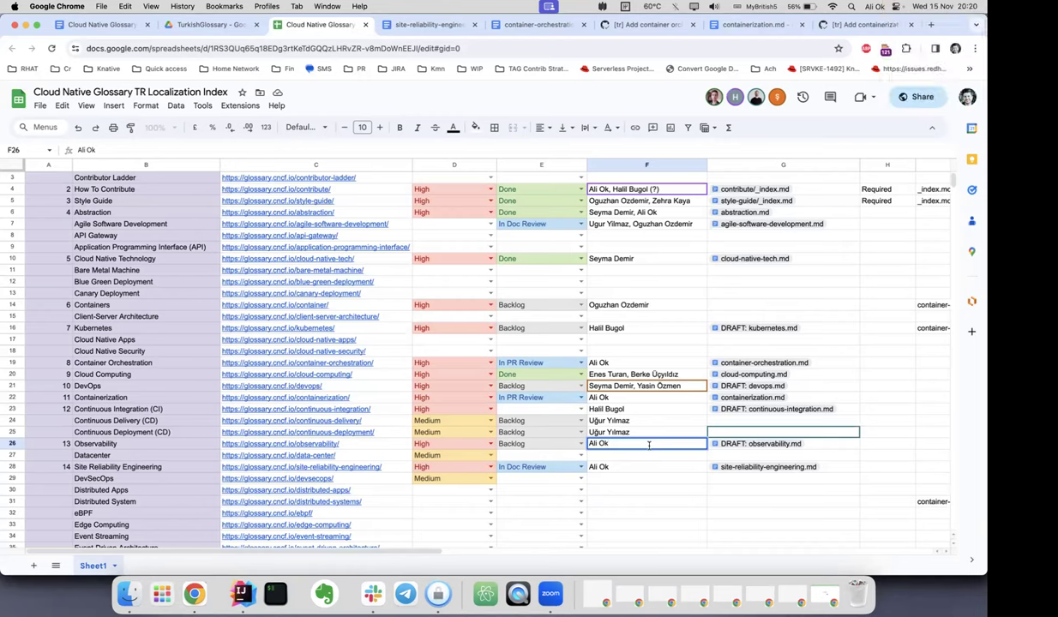
pyautogui.press('Escape')
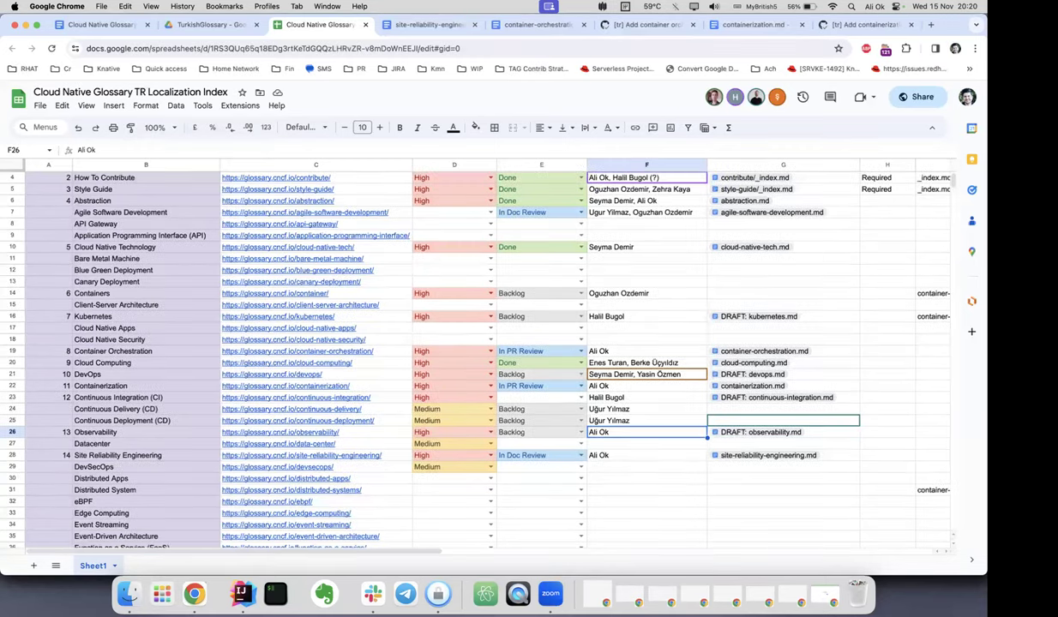
# Scroll through the index reviewing the Backlog Service, Service Discovery and Service Mesh rows.
pyautogui.scroll(1, 463, 360)
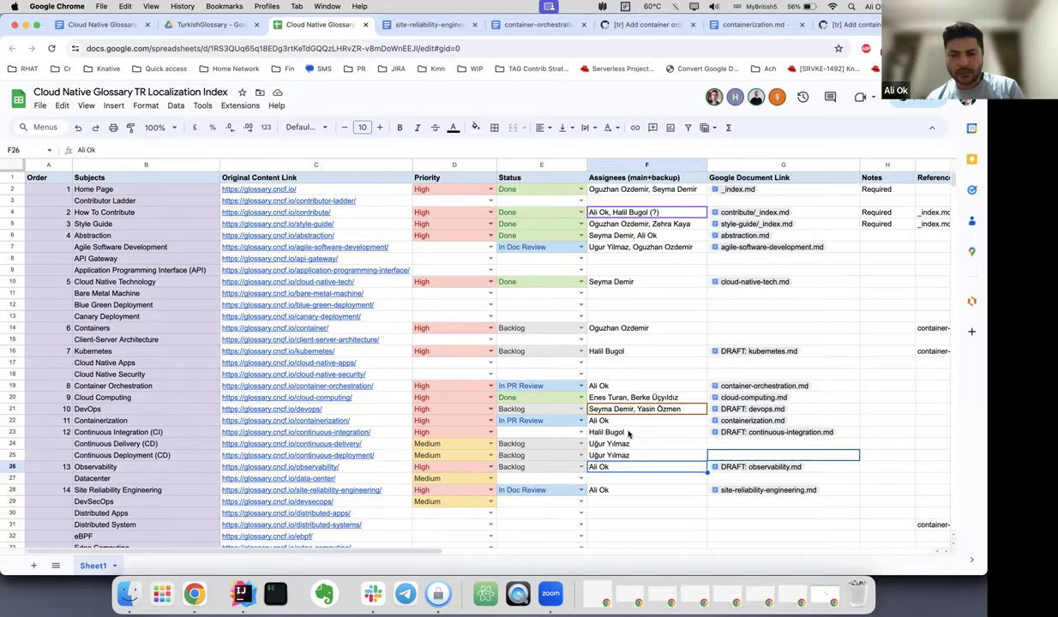
pyautogui.scroll(-10, 628, 435)
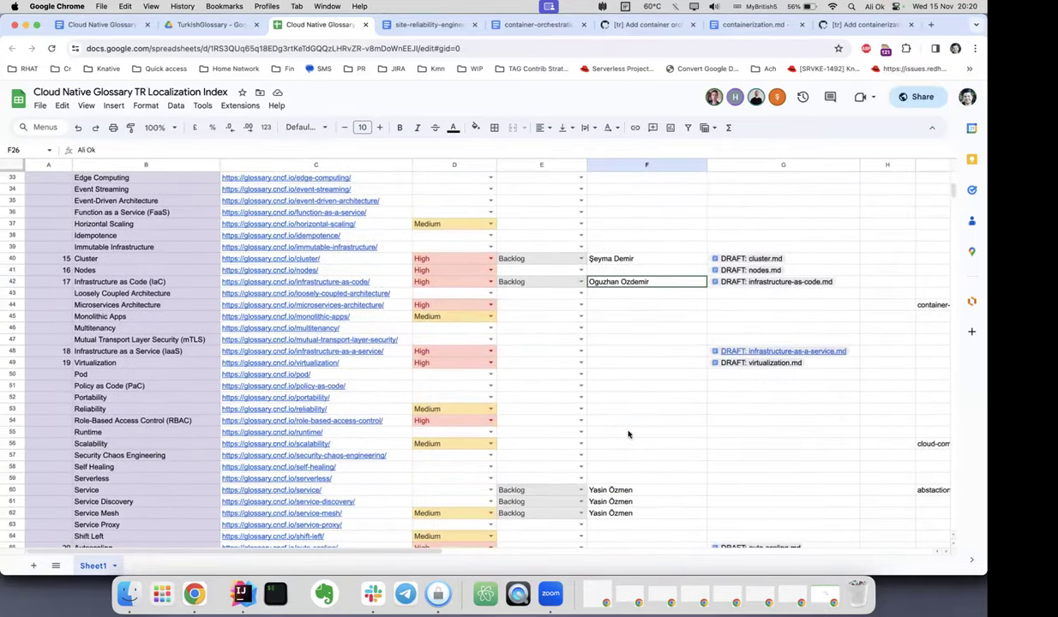
pyautogui.scroll(-1, 628, 435)
pyautogui.scroll(10, 628, 435)
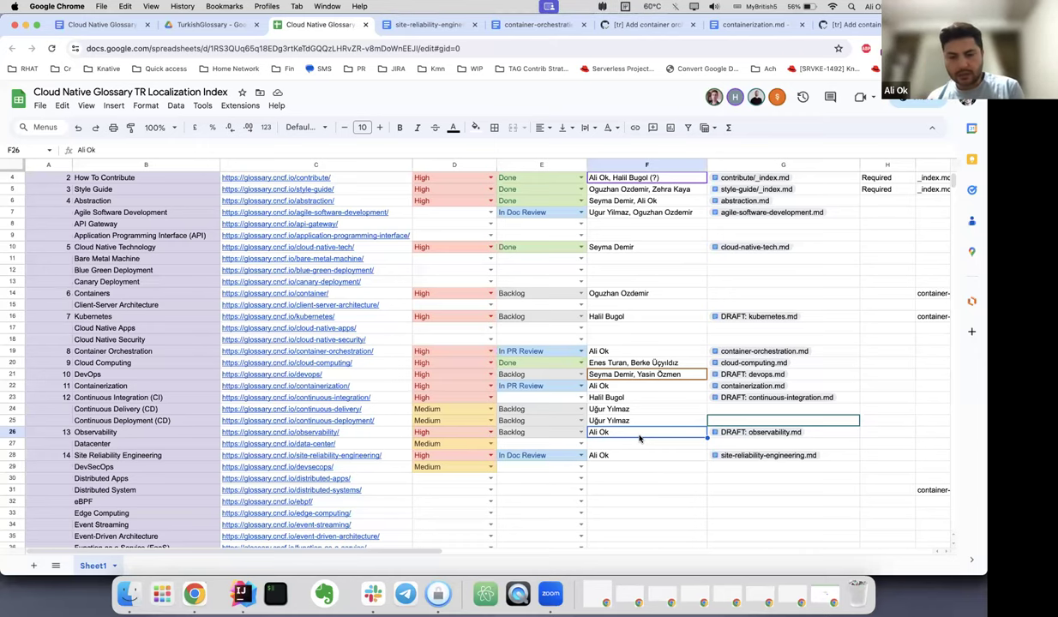
pyautogui.scroll(-10, 638, 438)
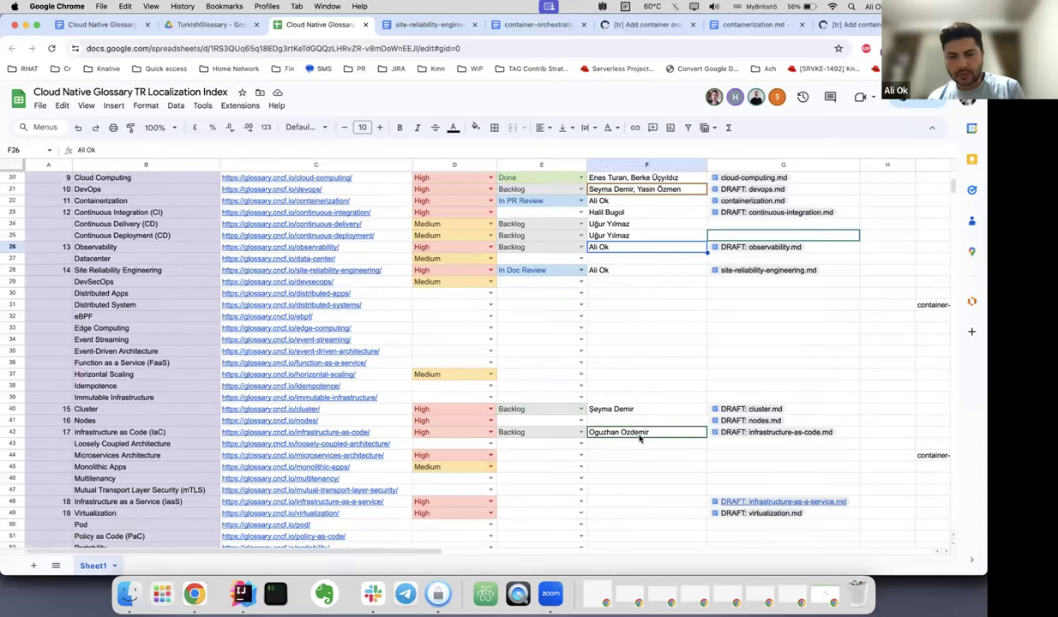
pyautogui.scroll(-10, 638, 438)
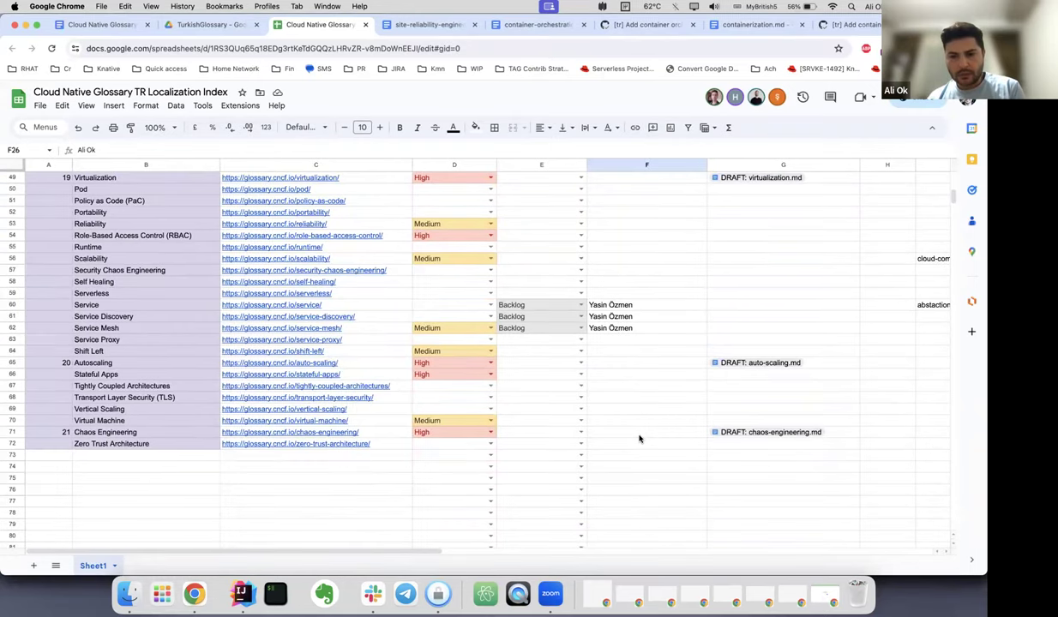
pyautogui.scroll(20, 638, 438)
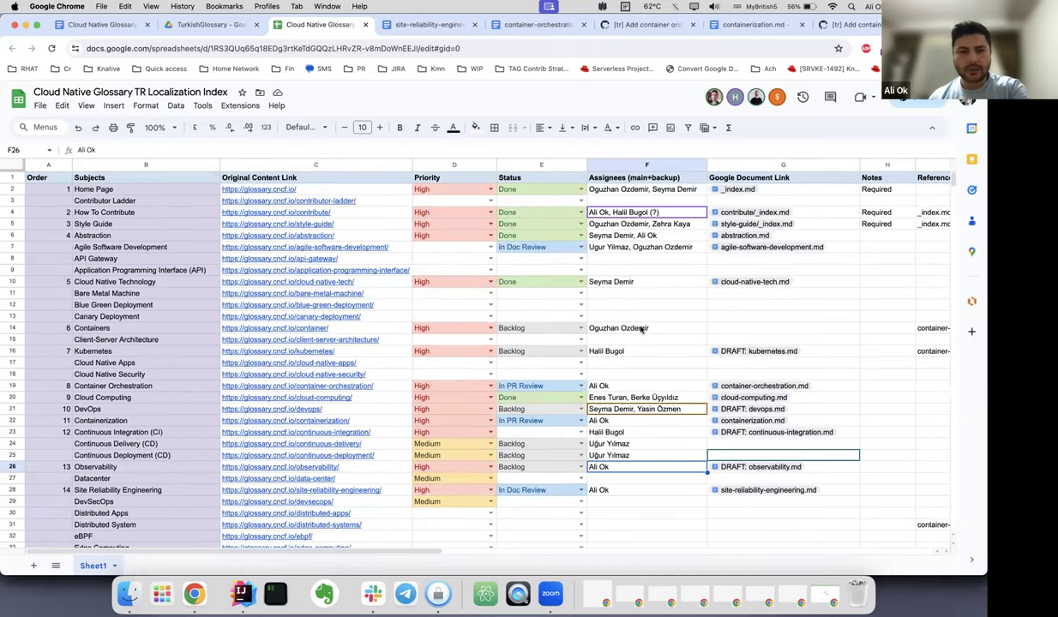
pyautogui.scroll(-12, 639, 329)
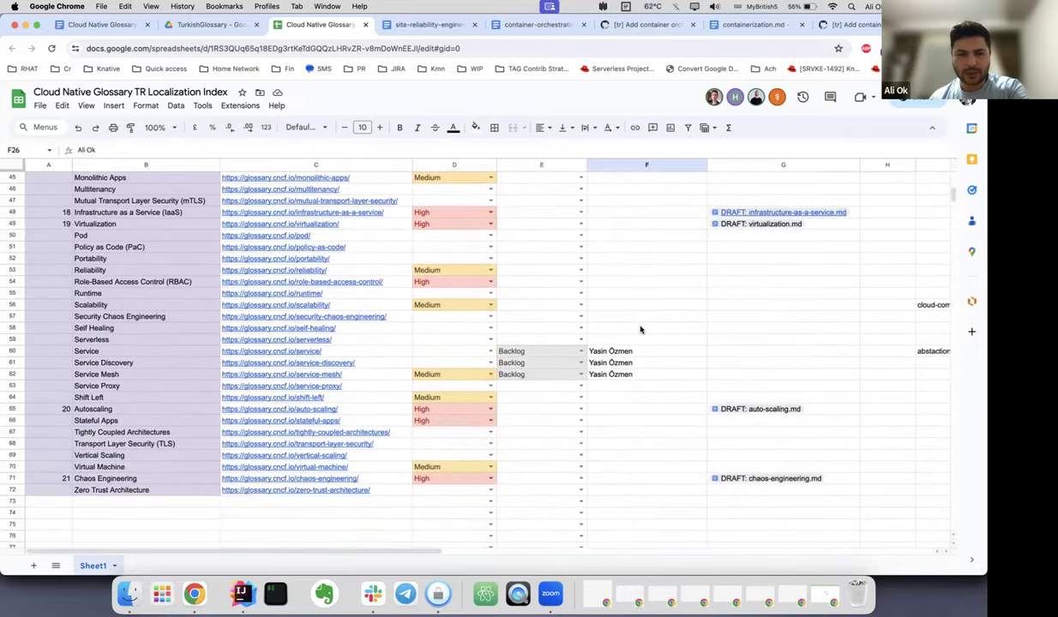
pyautogui.scroll(12, 640, 329)
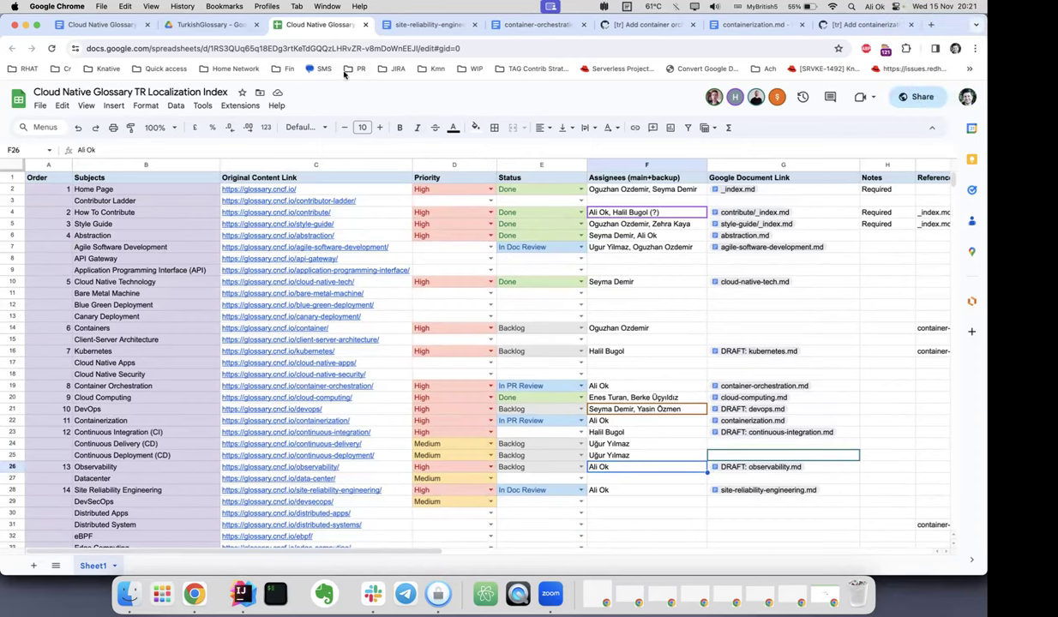
pyautogui.click(104, 25)
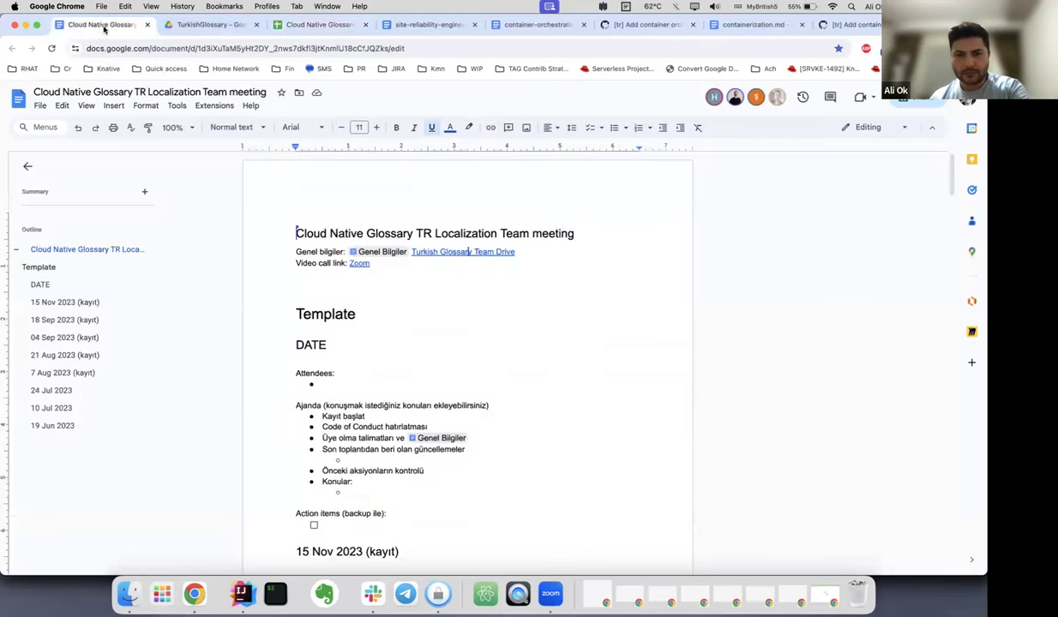
pyautogui.scroll(-5, 526, 311)
pyautogui.scroll(-4, 526, 310)
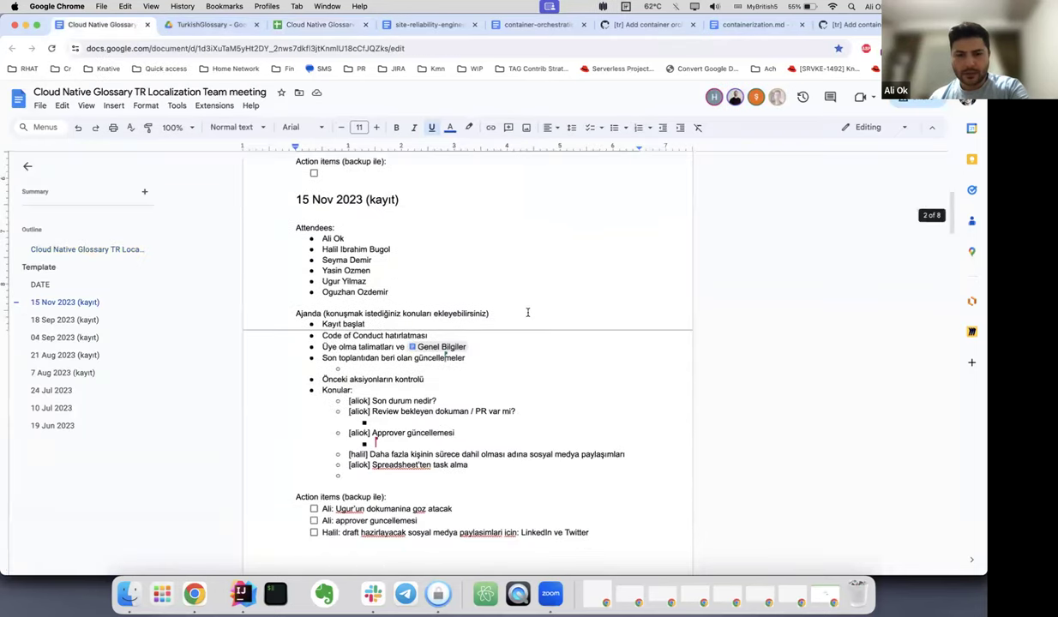
pyautogui.click(356, 351)
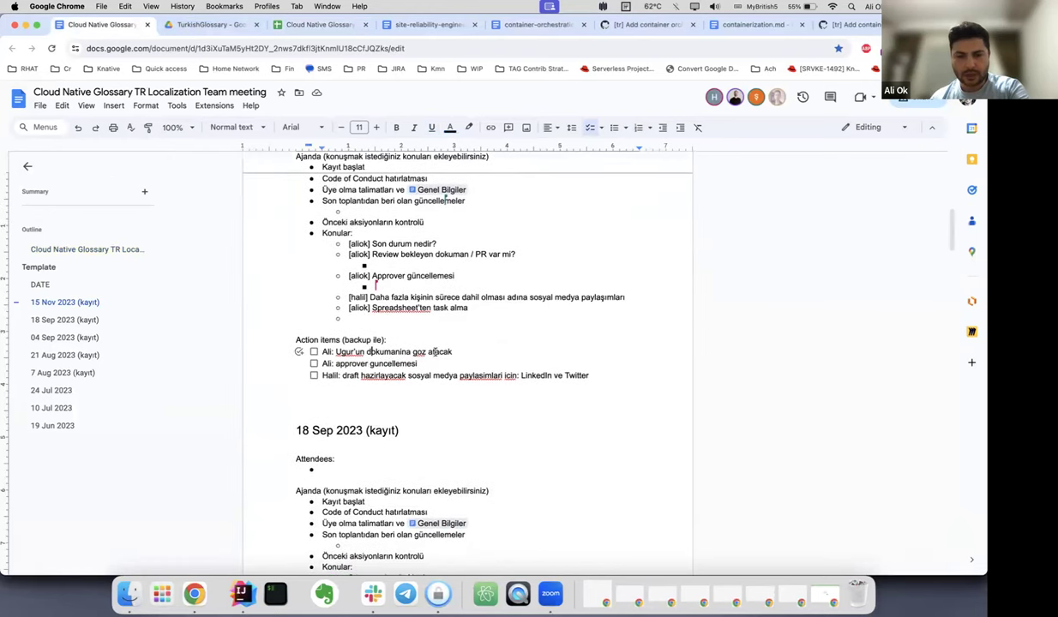
pyautogui.click(466, 352)
pyautogui.click(432, 363)
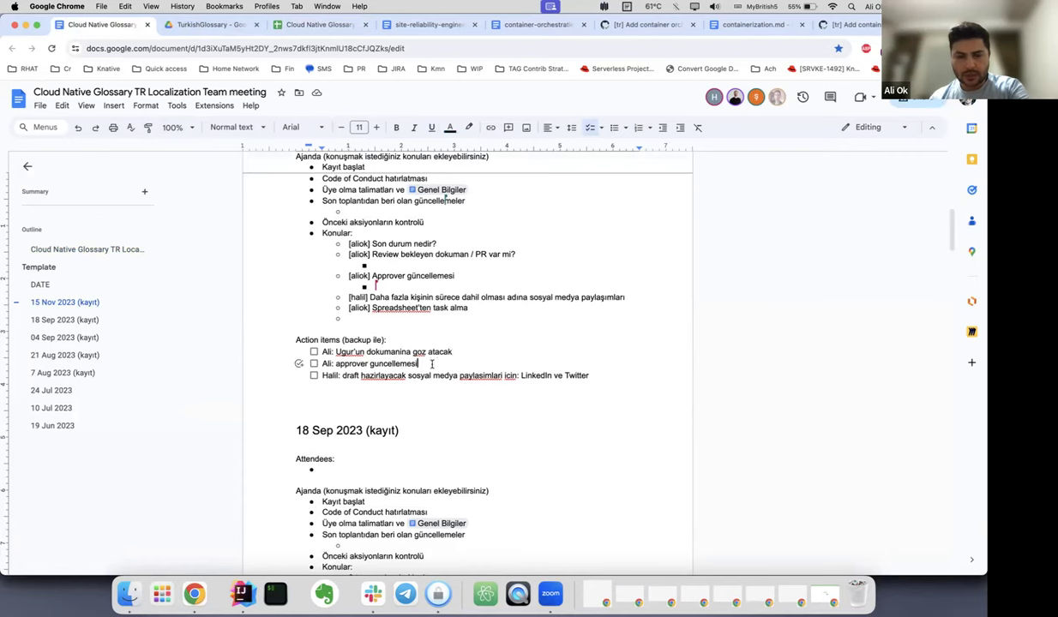
pyautogui.click(597, 370)
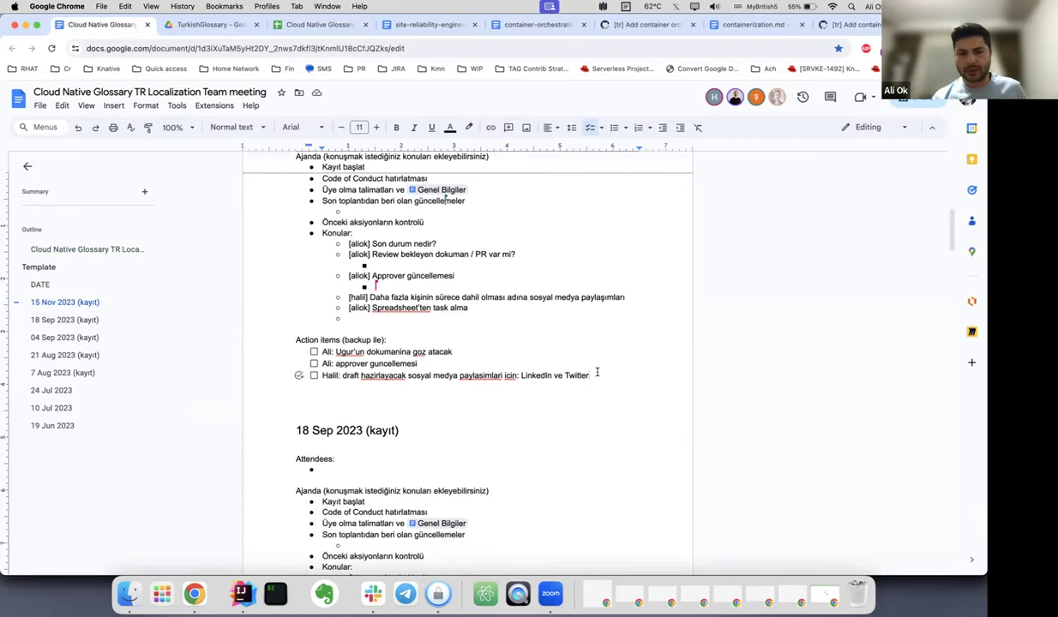
pyautogui.scroll(5, 598, 372)
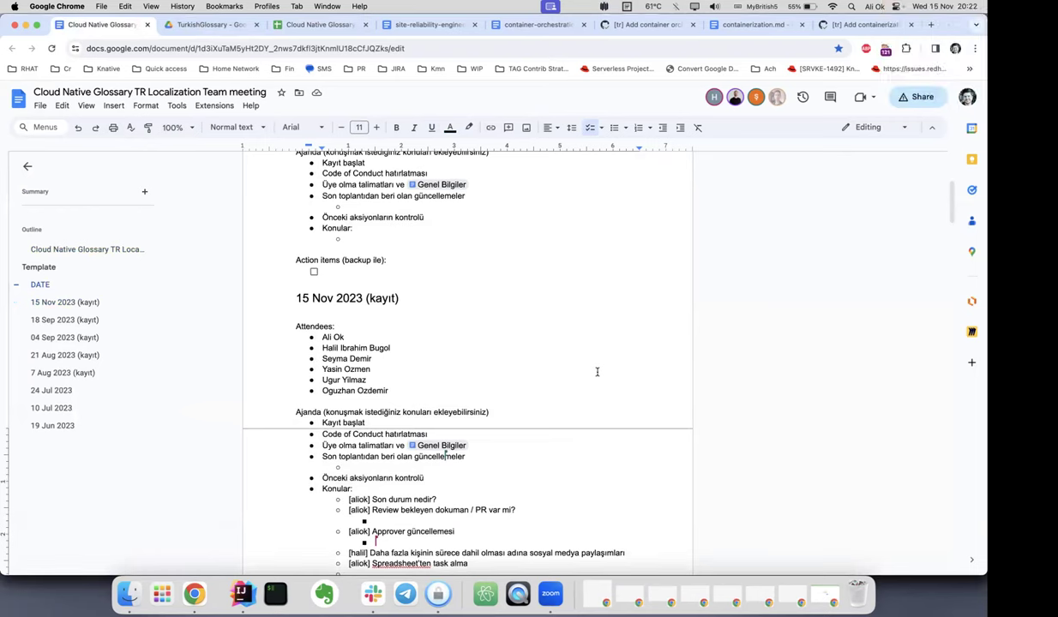
pyautogui.scroll(-3, 597, 371)
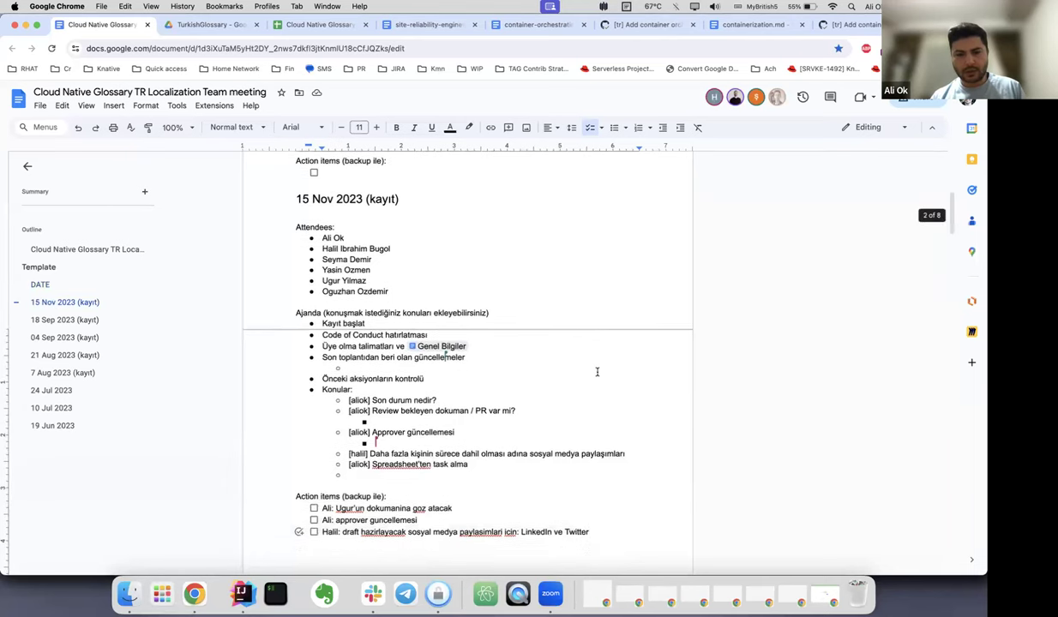
pyautogui.scroll(-2, 597, 371)
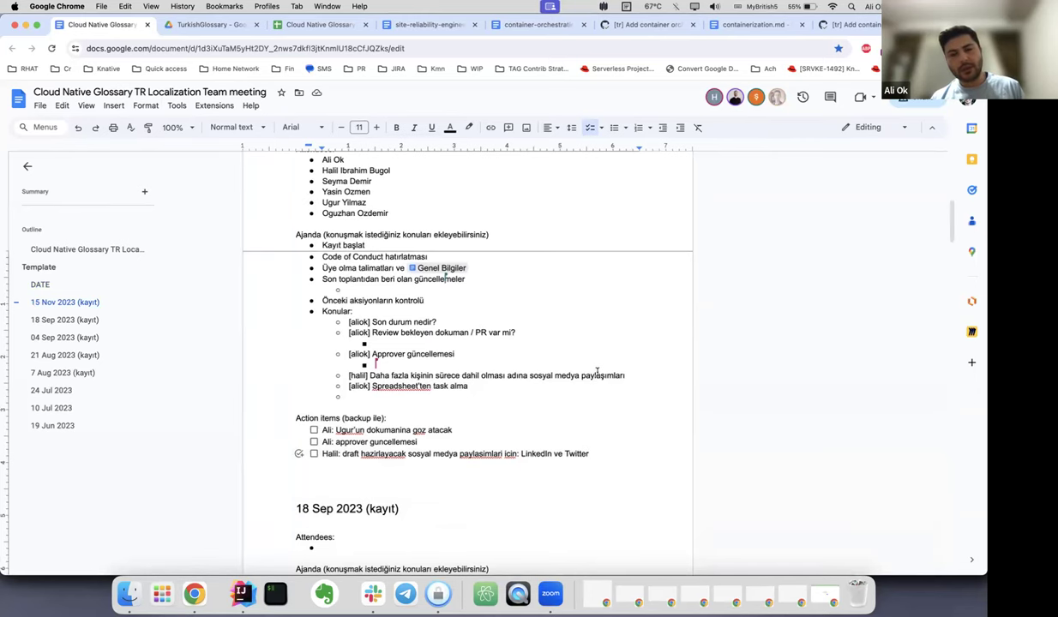
pyautogui.scroll(-2, 598, 371)
pyautogui.scroll(2, 598, 371)
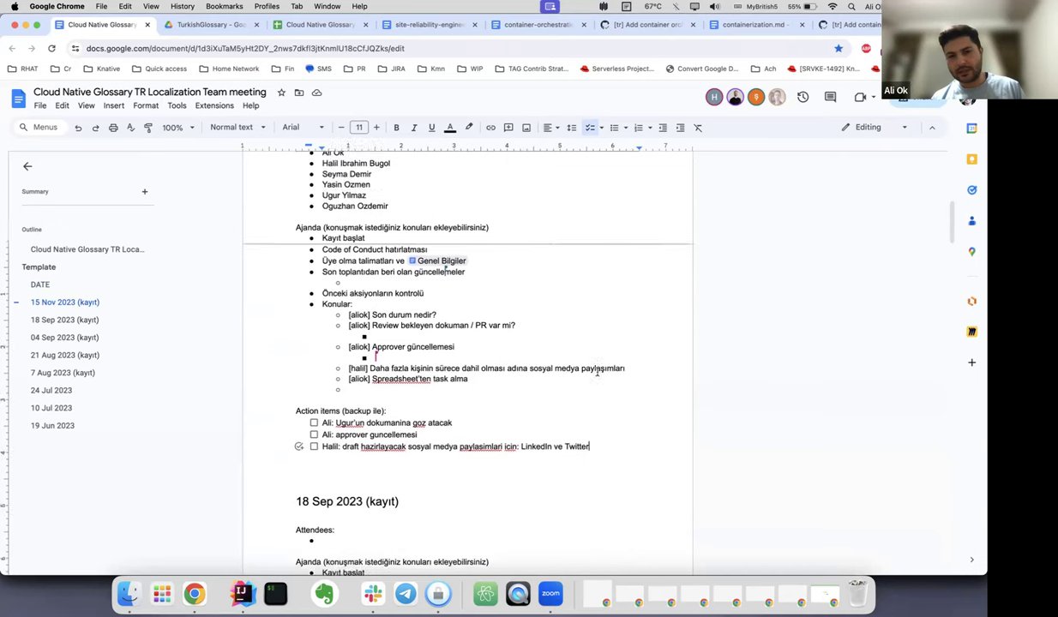
pyautogui.scroll(2, 597, 370)
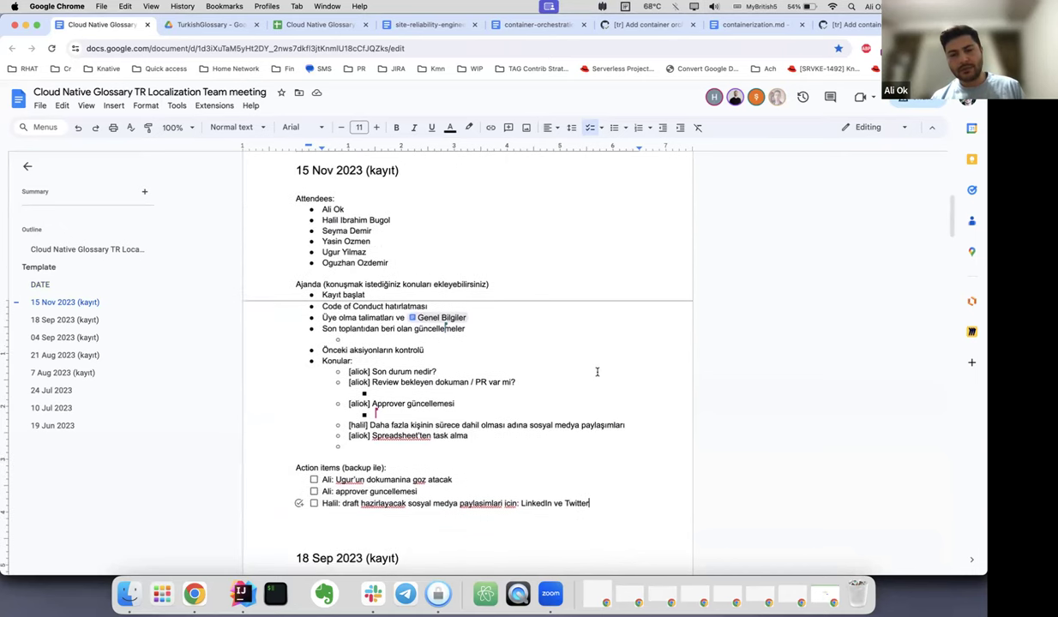